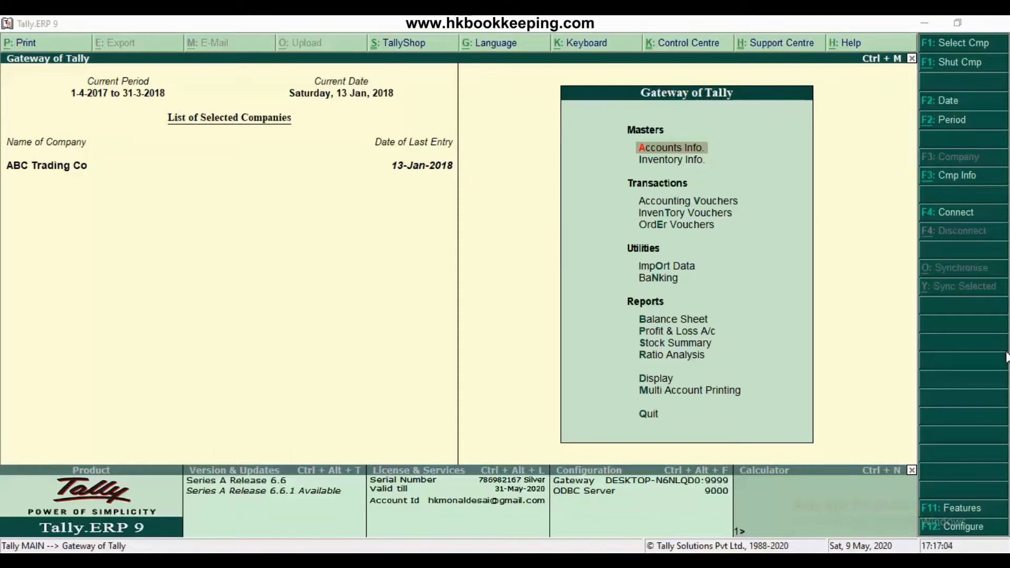
- Enable Maintain cost centres in ABC Trading Co's accounting features and save the settings
click(947, 512)
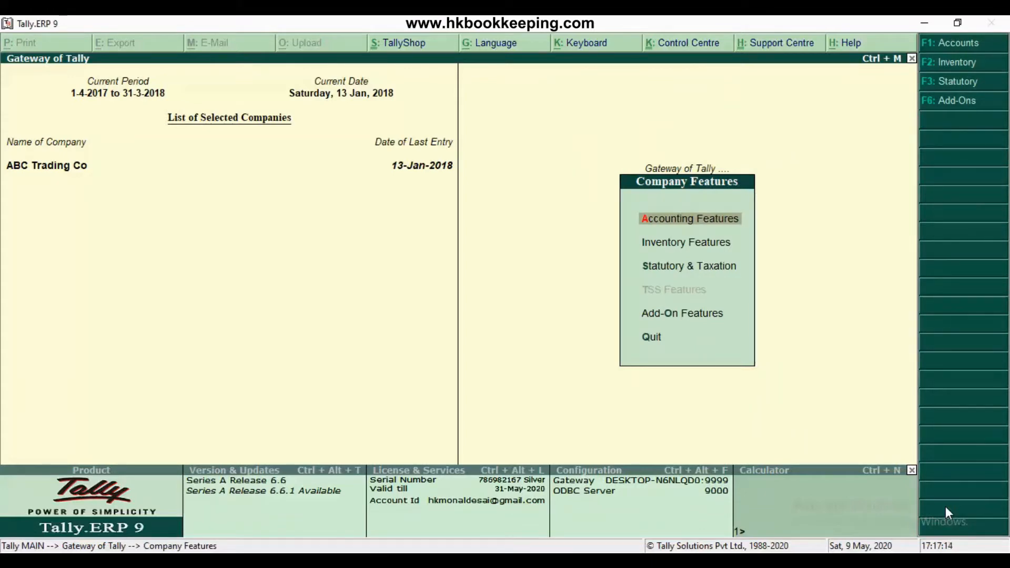
key(Return)
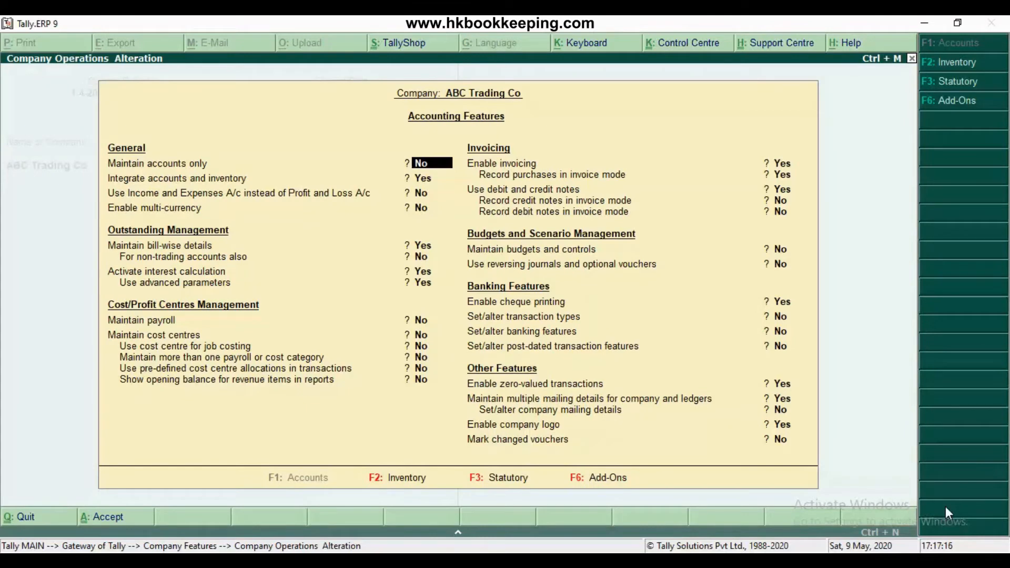
key(Return)
key(Return)
key(Return)
key(Return)
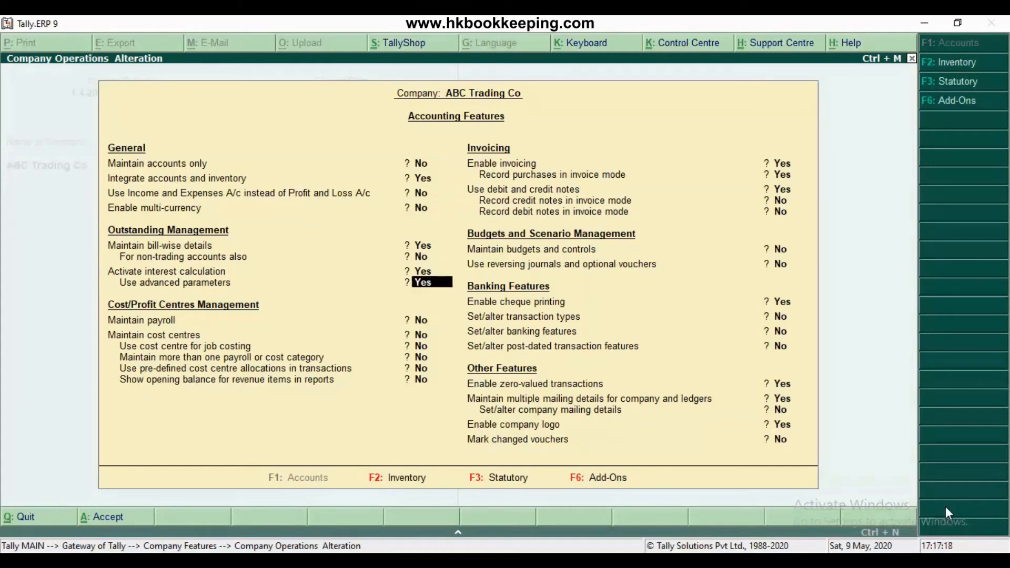
key(Return)
key(Return)
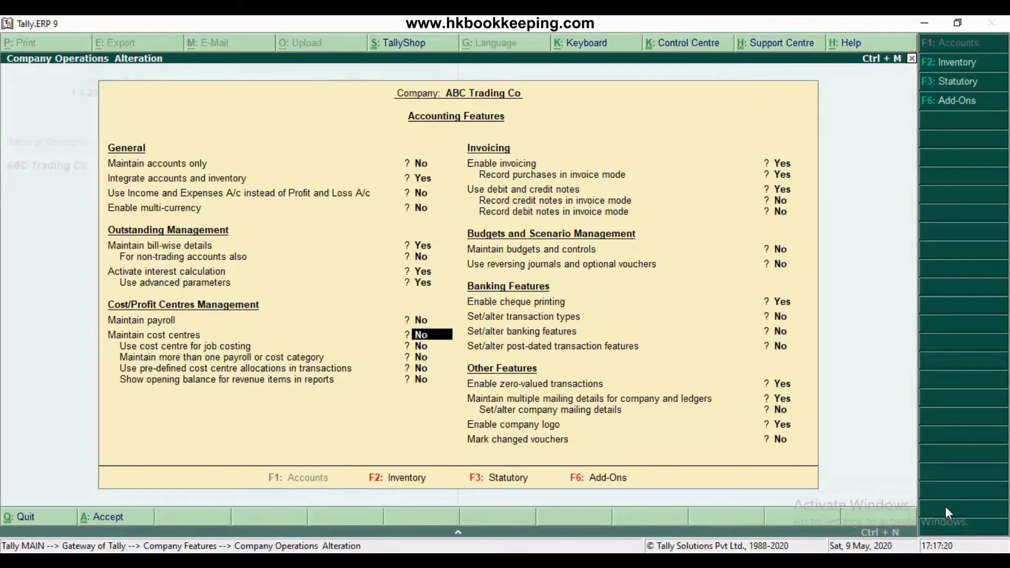
text(y)
key(Return)
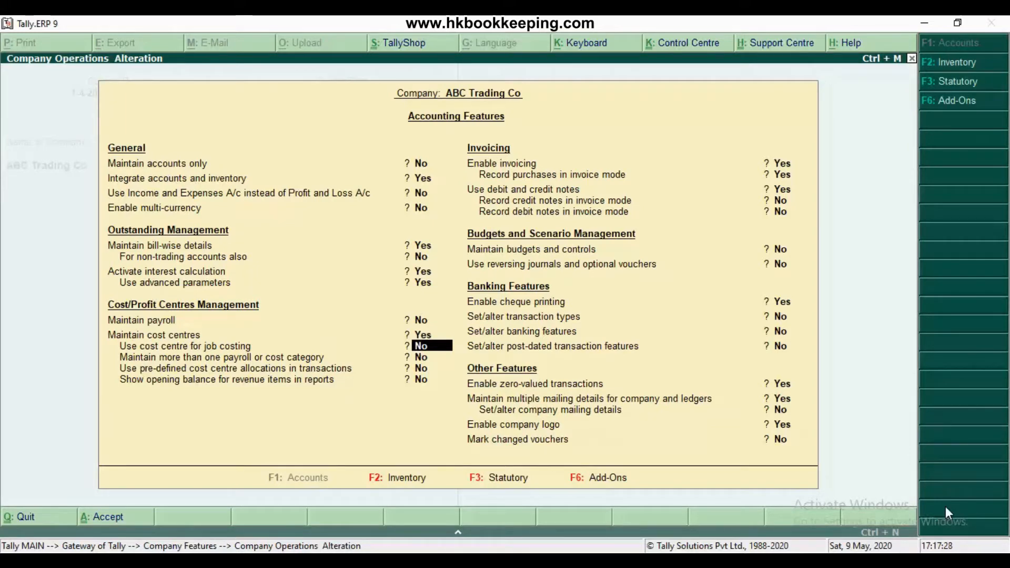
key(ctrl+a)
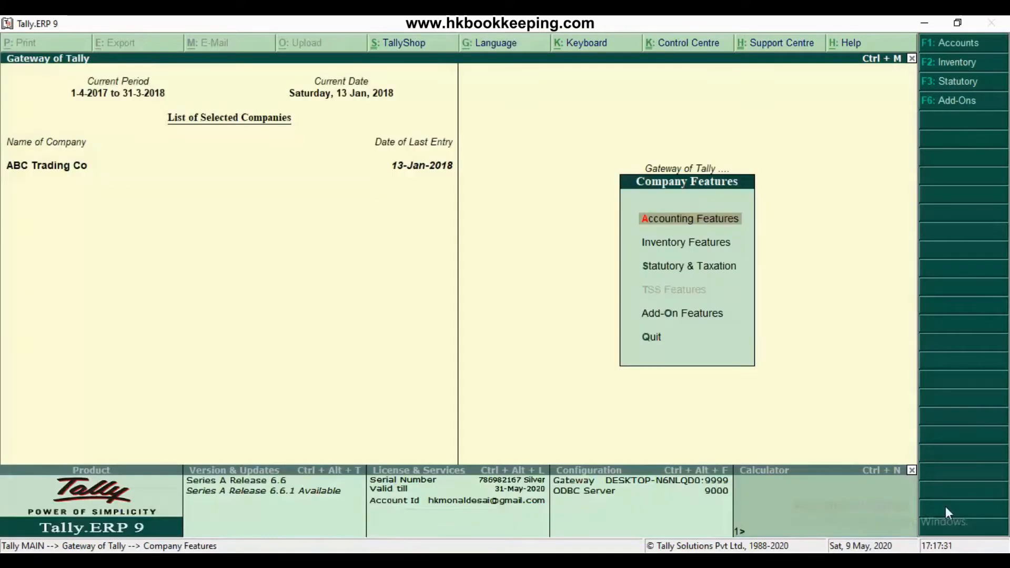
key(Escape)
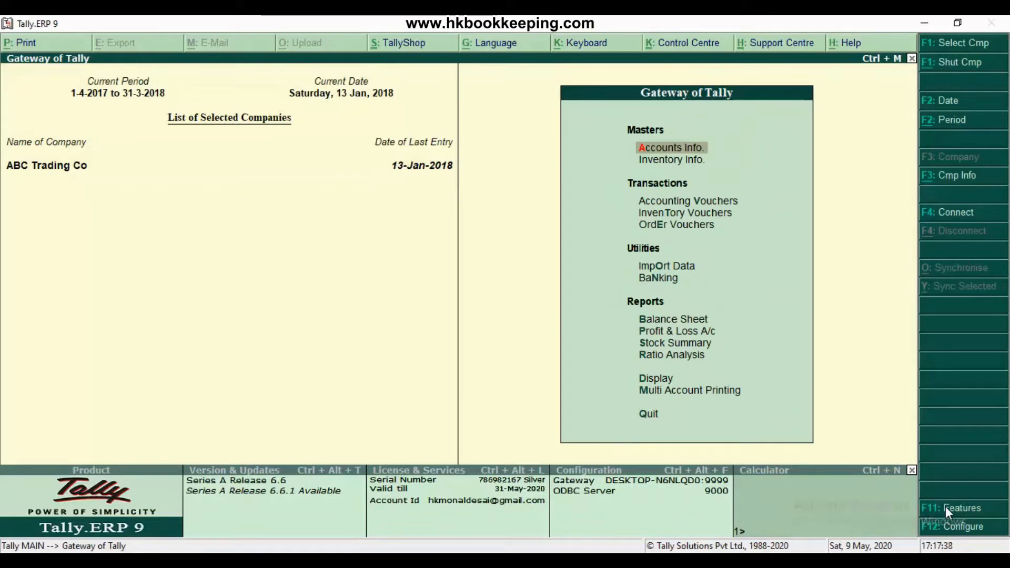
- Create a single cost centre named Main Office under Primary
key(Return)
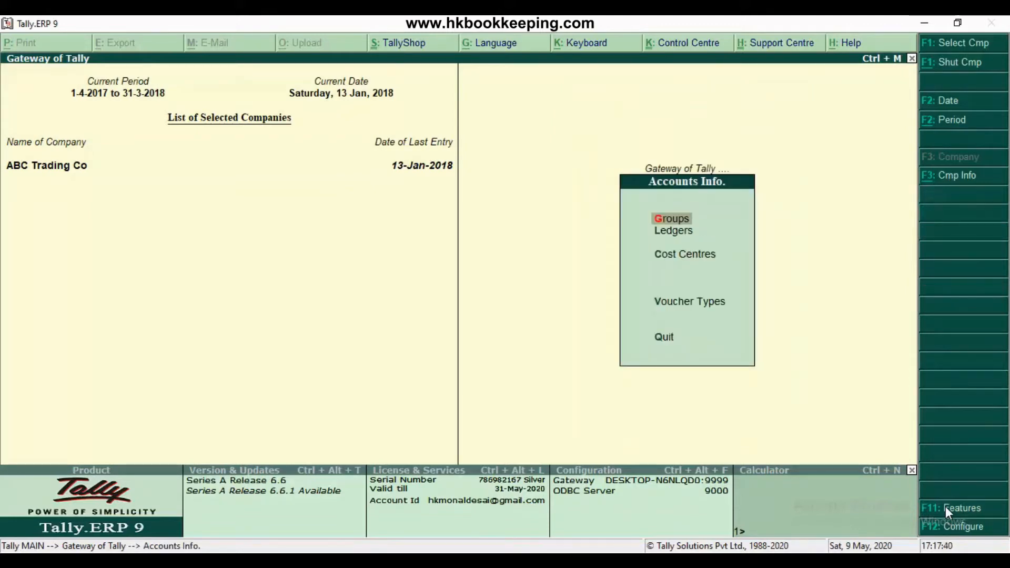
key(Down)
key(Down)
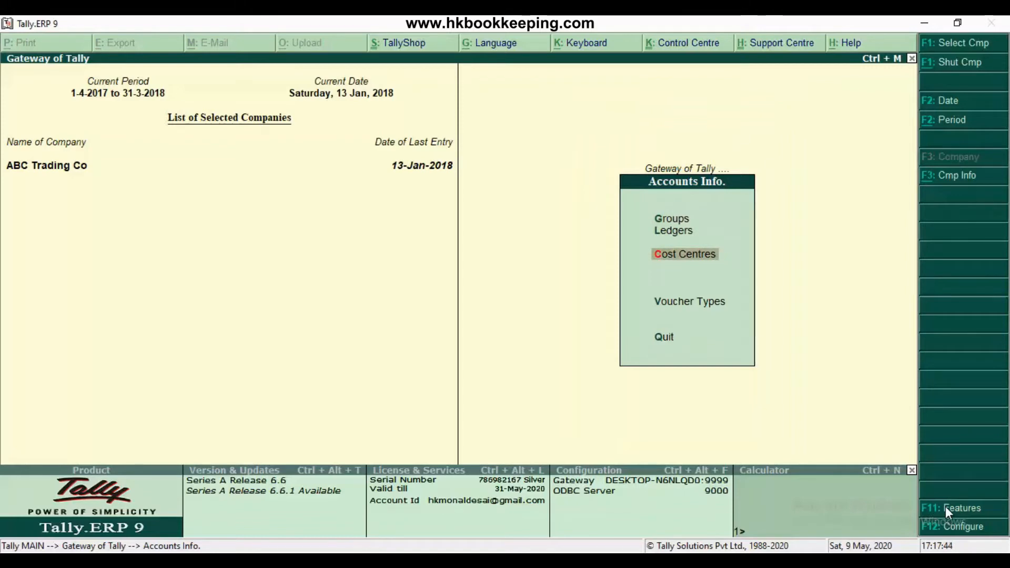
key(Return)
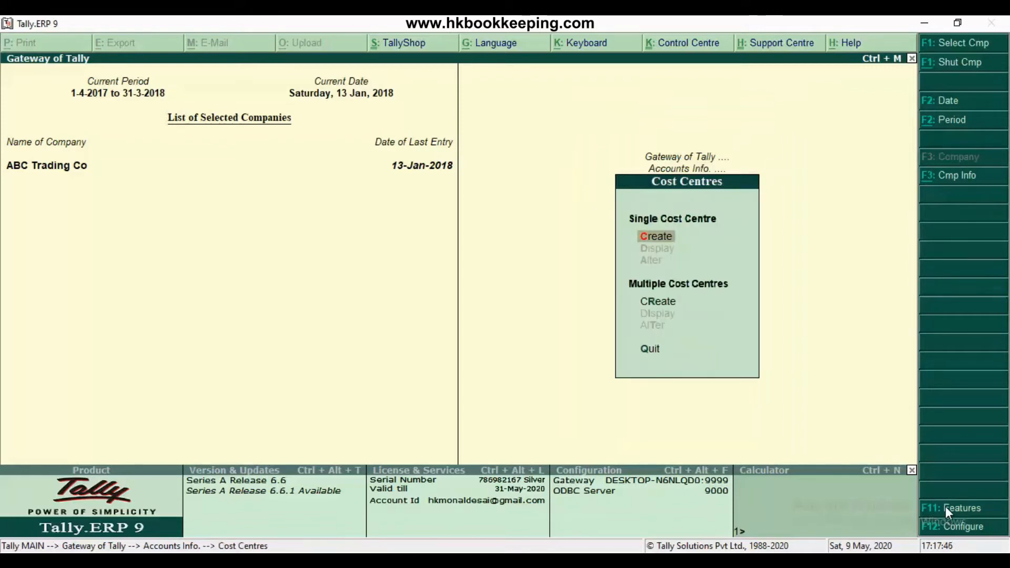
key(Return)
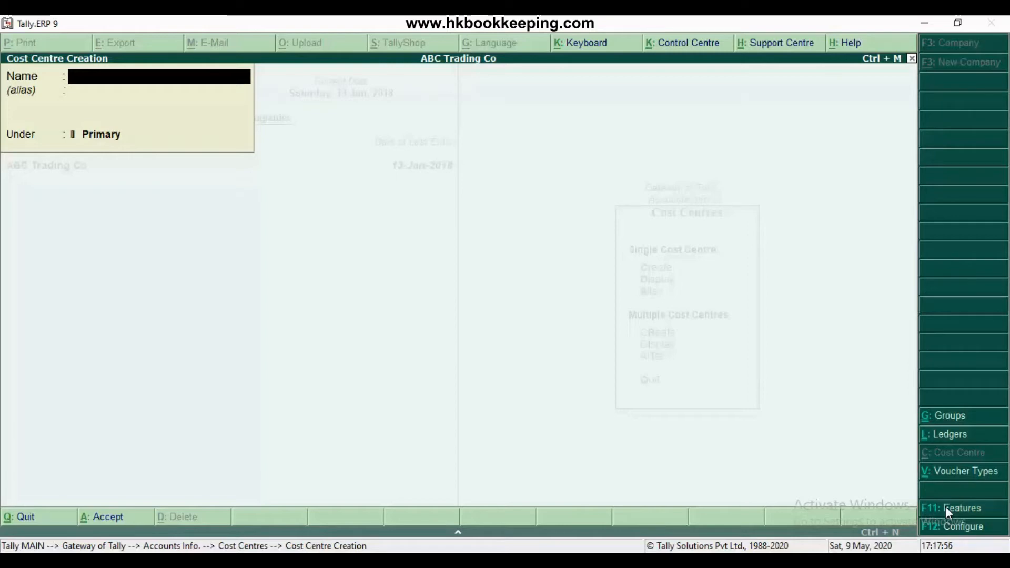
text(Main Office)
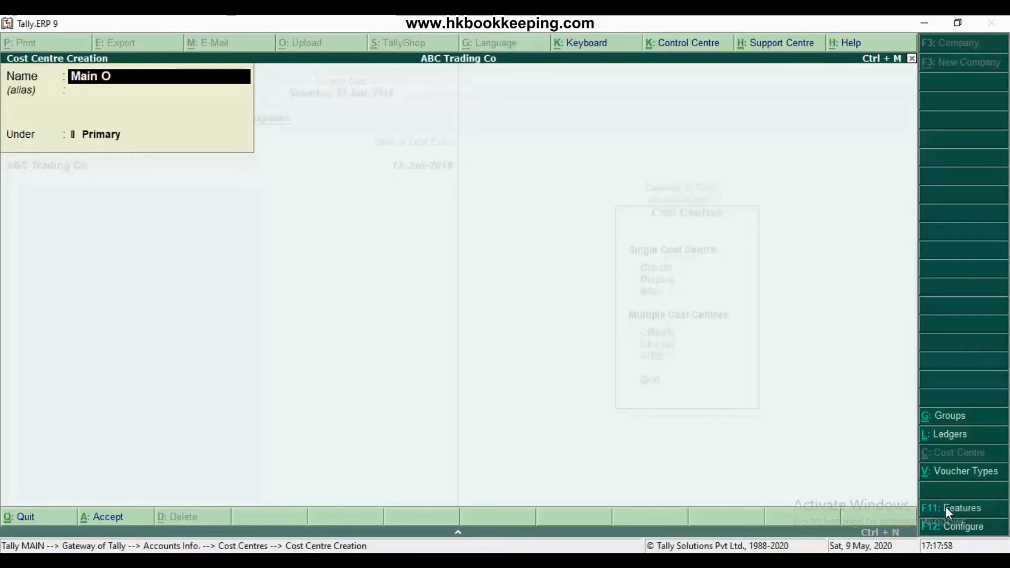
key(Return)
key(Return)
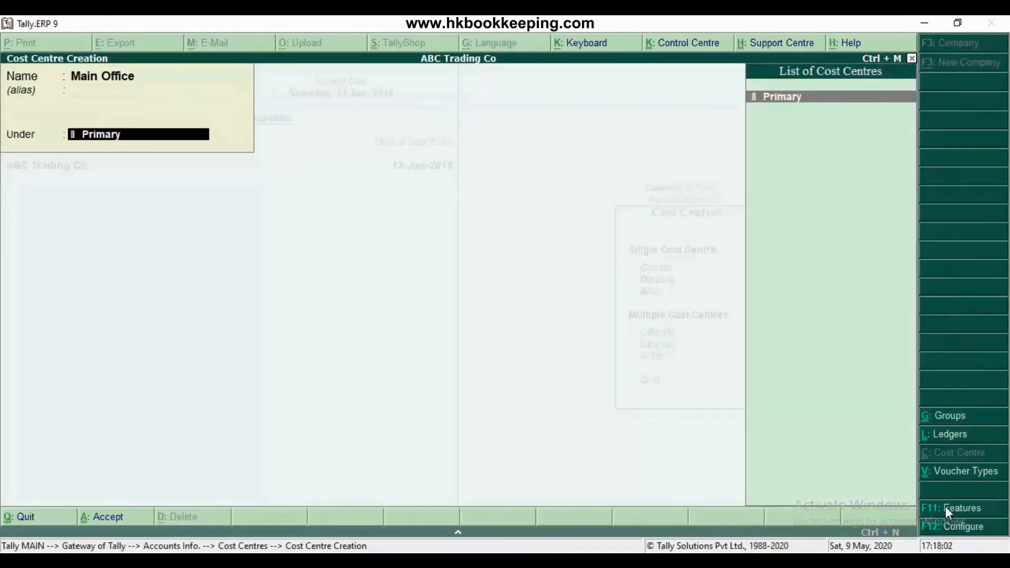
key(Return)
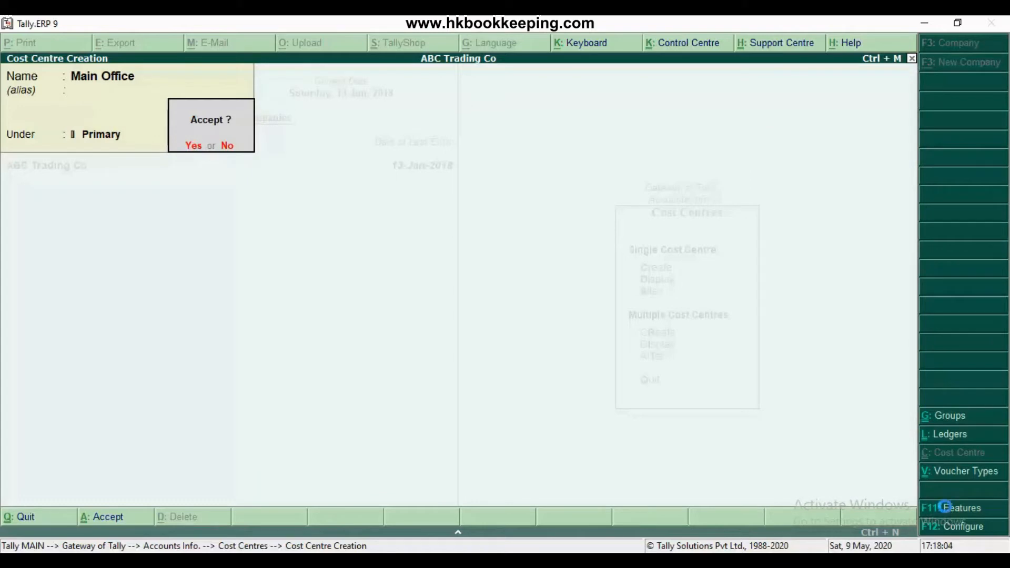
key(Return)
- Create a second cost centre named Branch Office under Primary and return to the Gateway of Tally
text(B)
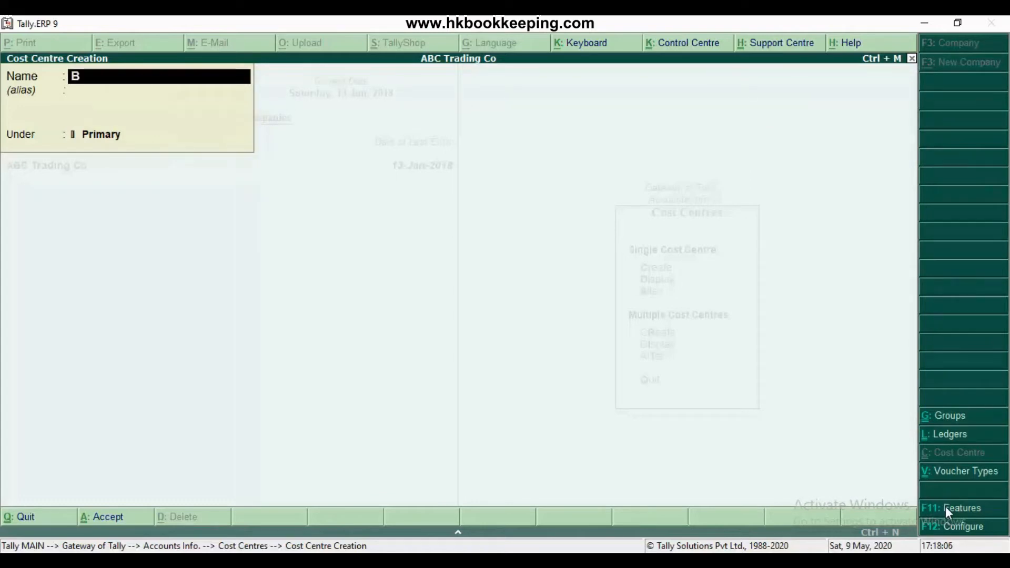
text(ranch Office)
key(Return)
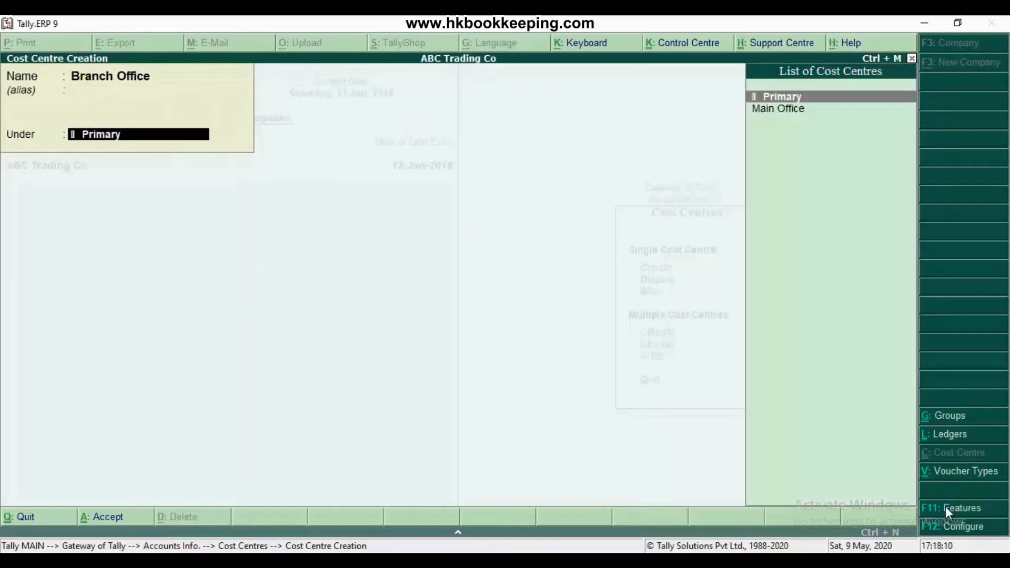
key(Return)
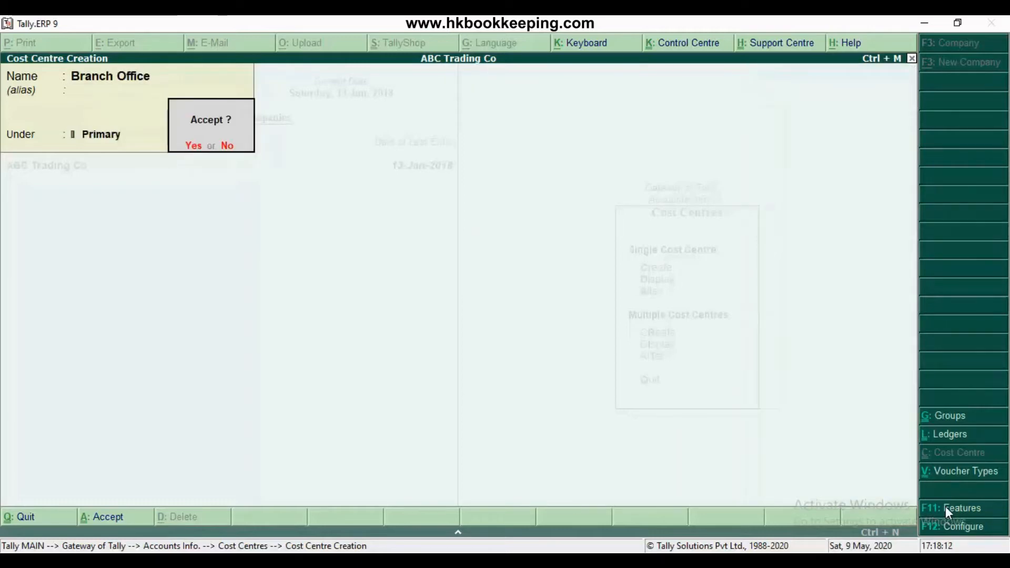
key(Return)
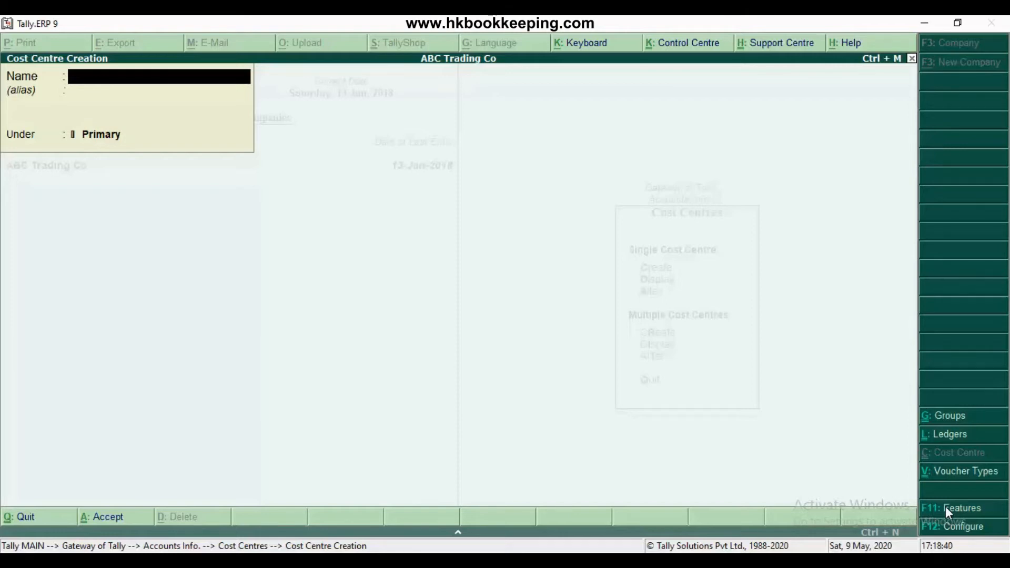
key(Escape)
key(Return)
key(Escape)
key(Escape)
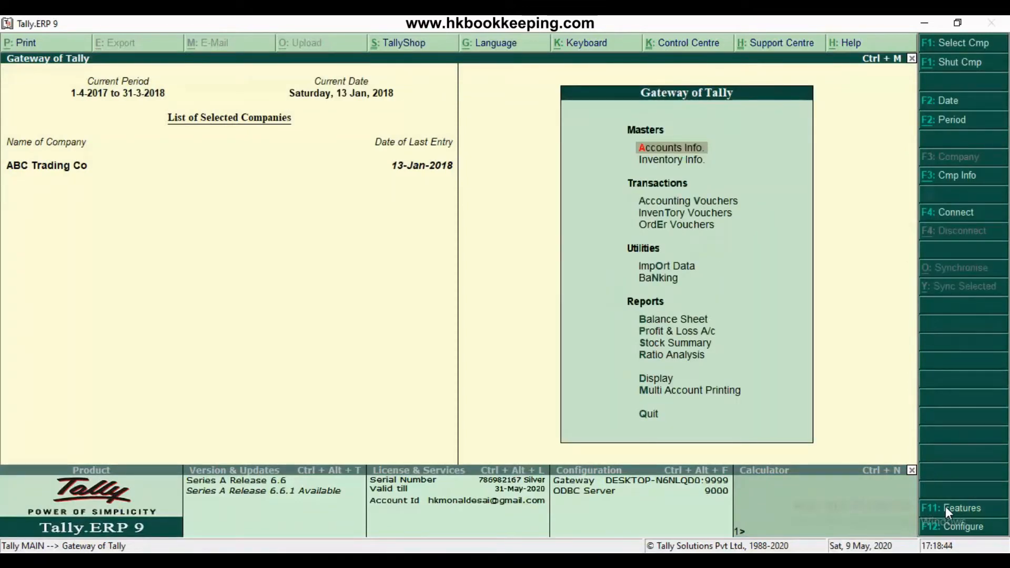
- Start a payment voucher in Accounting Vouchers and set its date to 20-1-2018
key(Down)
key(Down)
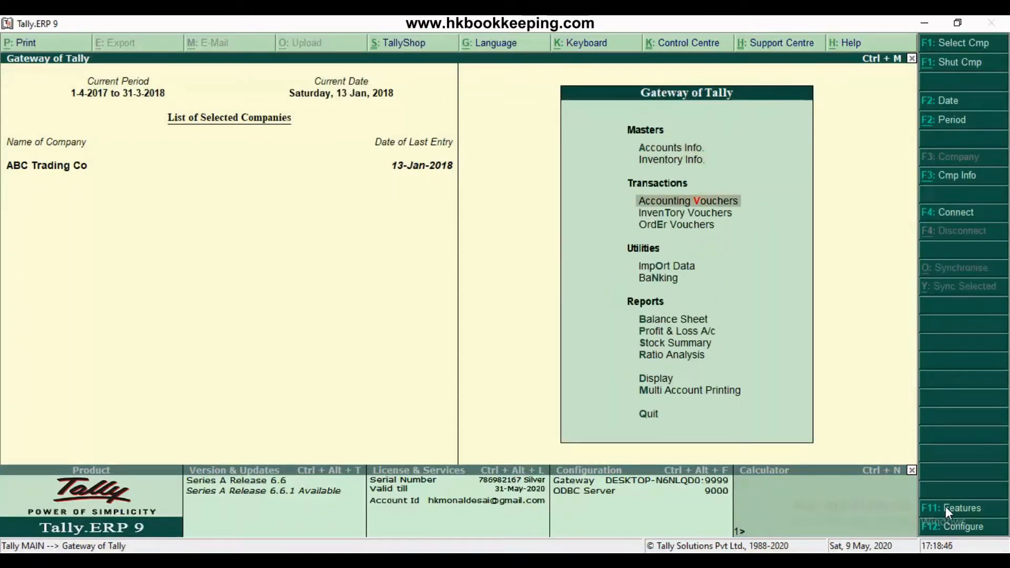
key(Return)
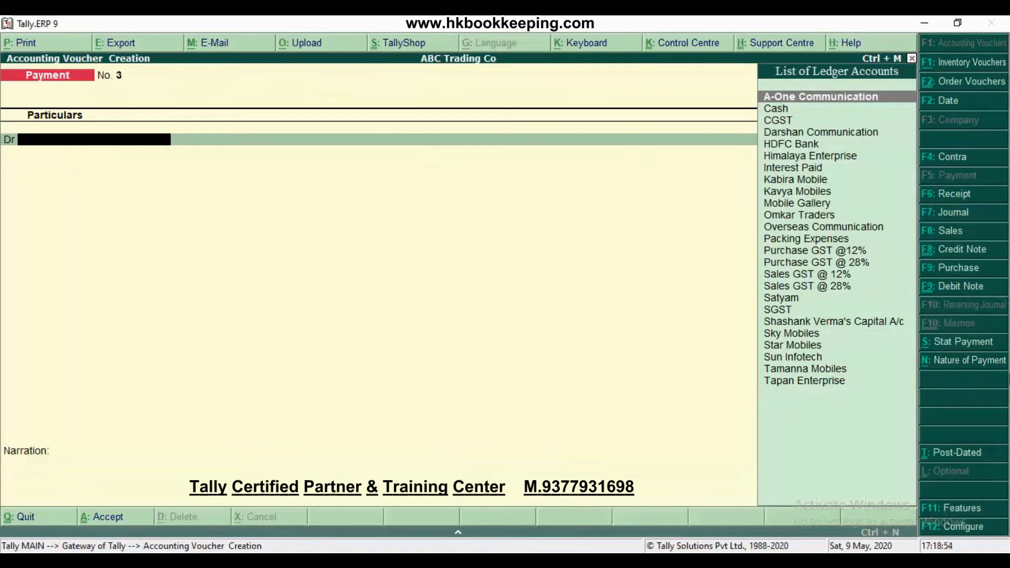
click(970, 100)
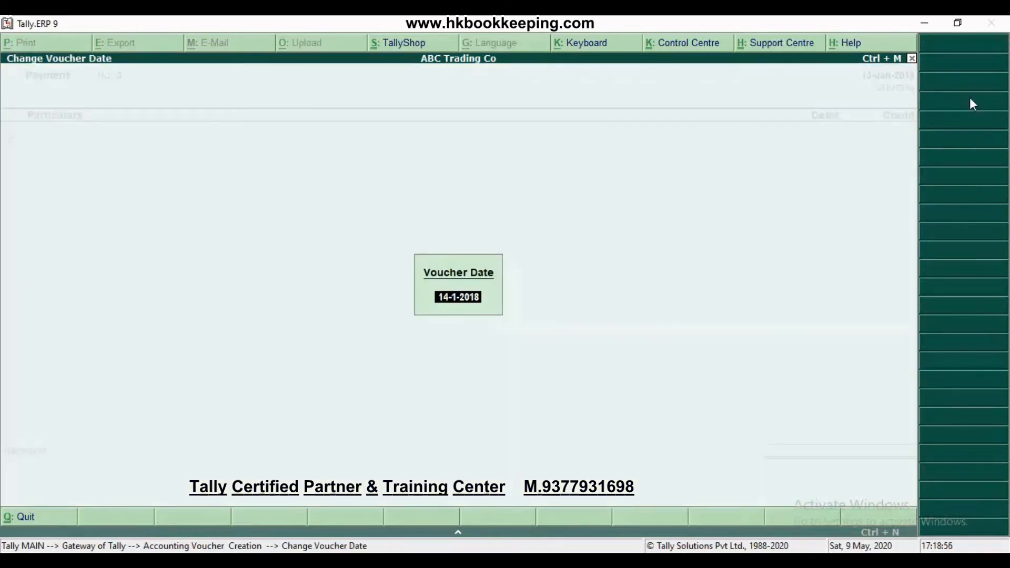
text(20.)
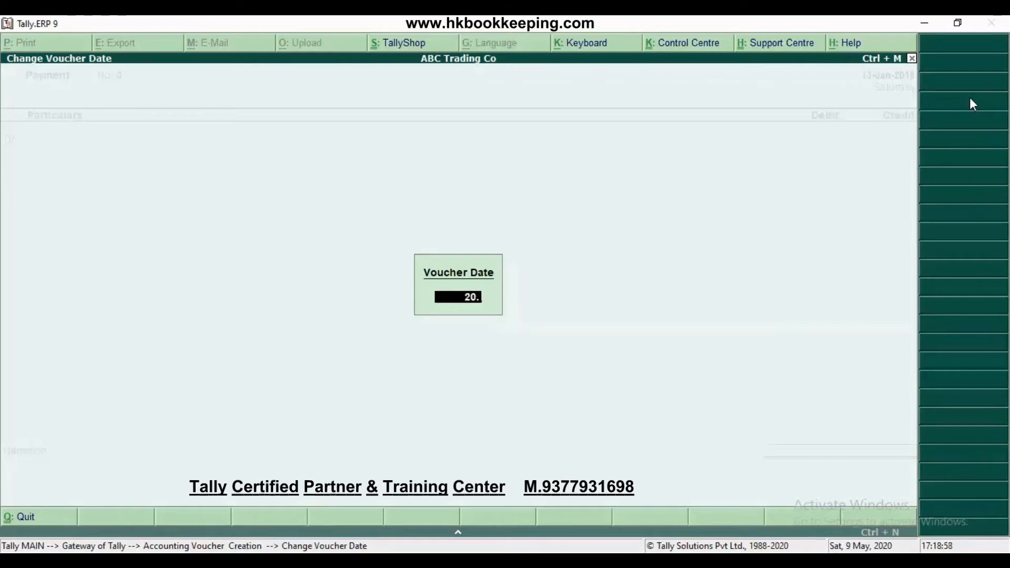
text(1)
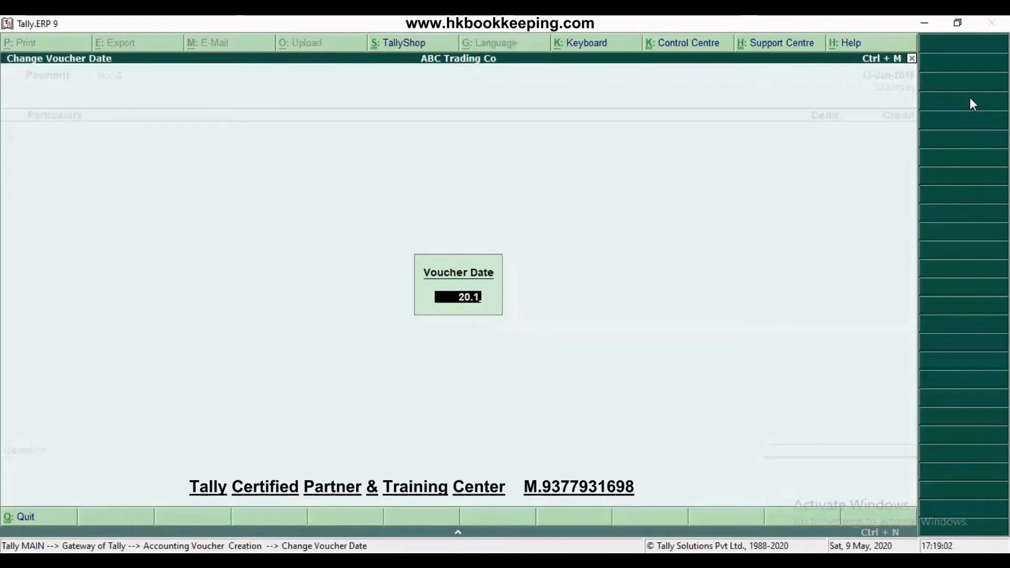
key(Return)
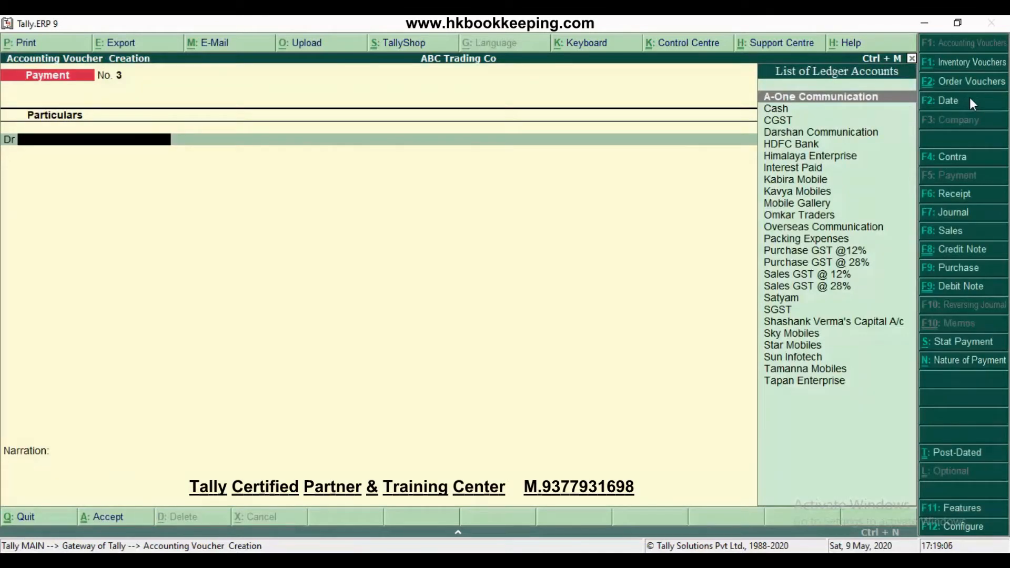
- From the voucher's debit line, start a new ledger named Office Expense under Indirect Expenses
text(O)
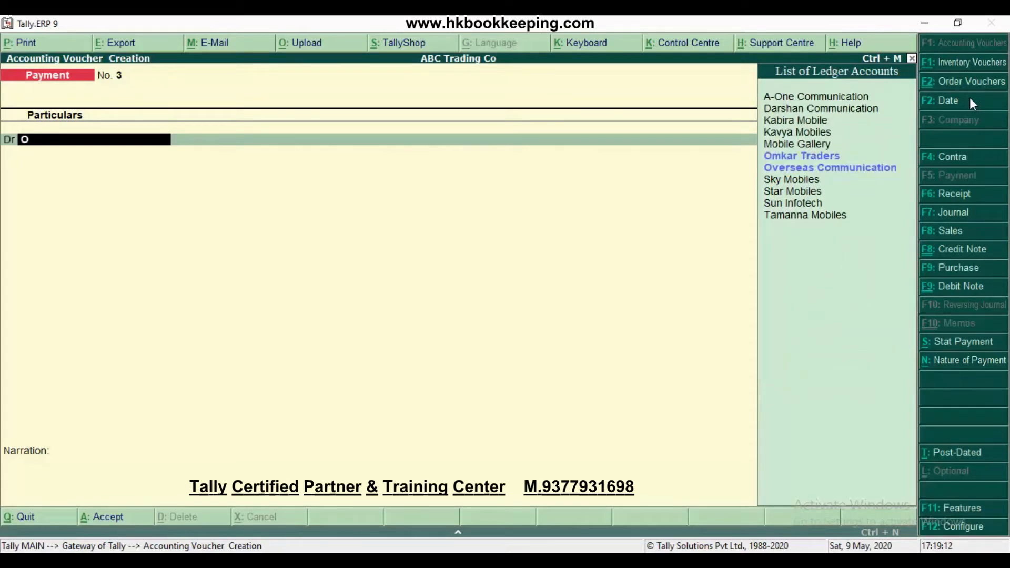
key(alt+c)
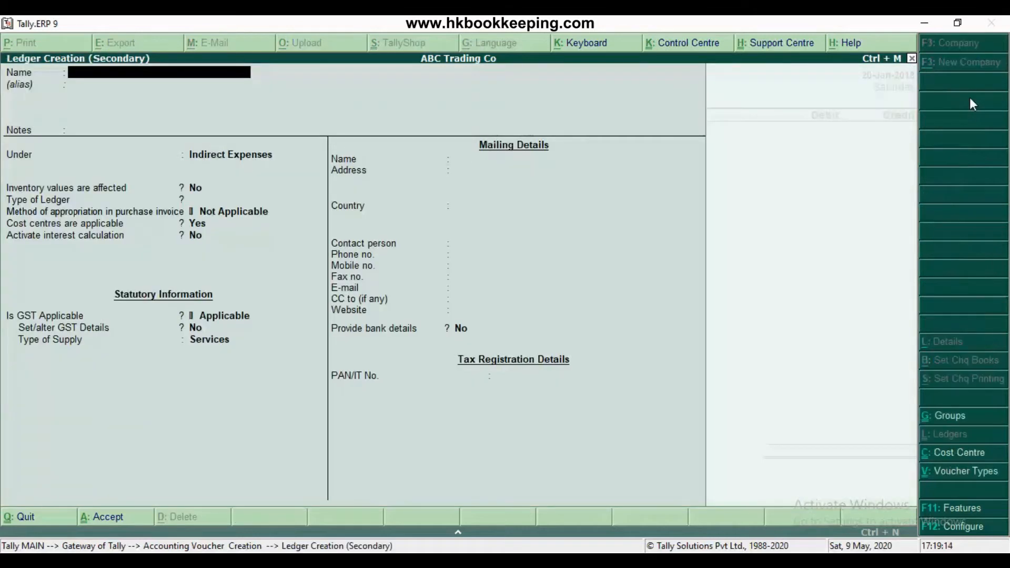
text(Office E)
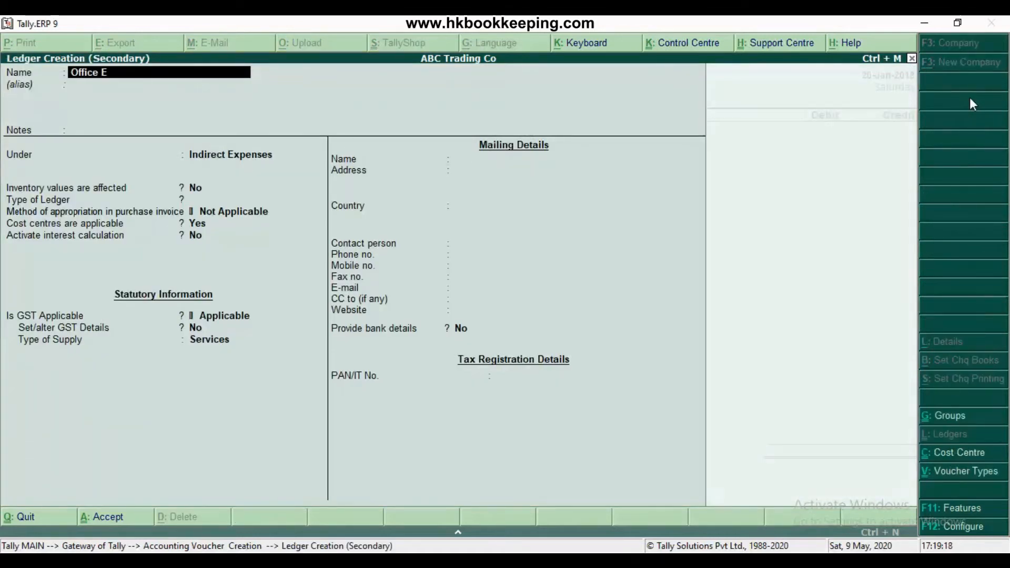
text(xpense)
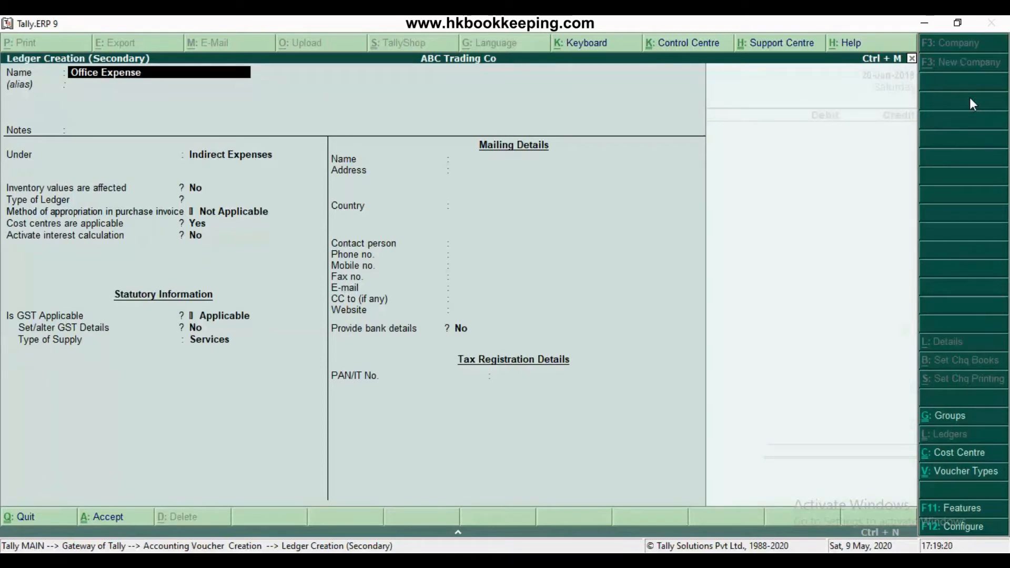
key(Return)
key(Return)
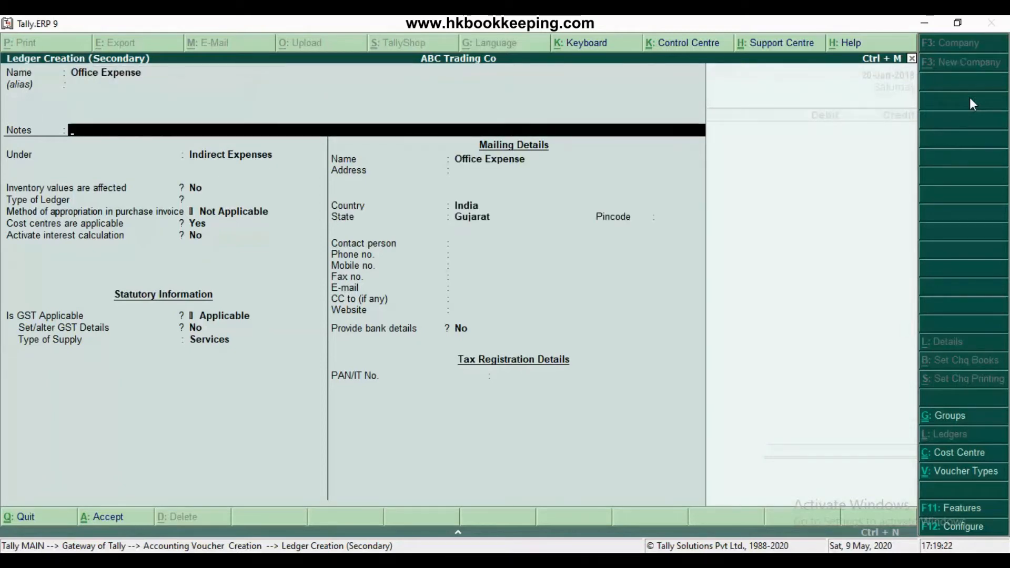
key(Return)
key(Return)
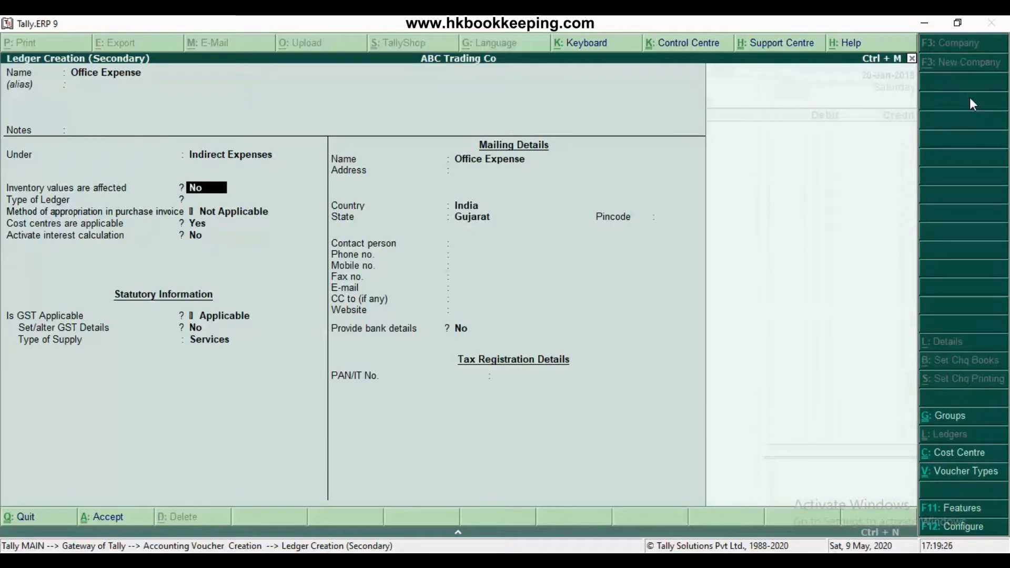
- Keep cost centres applicable for the Office Expense ledger, set GST to Not Applicable, and save it into the voucher
key(Return)
key(Return)
key(Return)
key(Return)
key(Return)
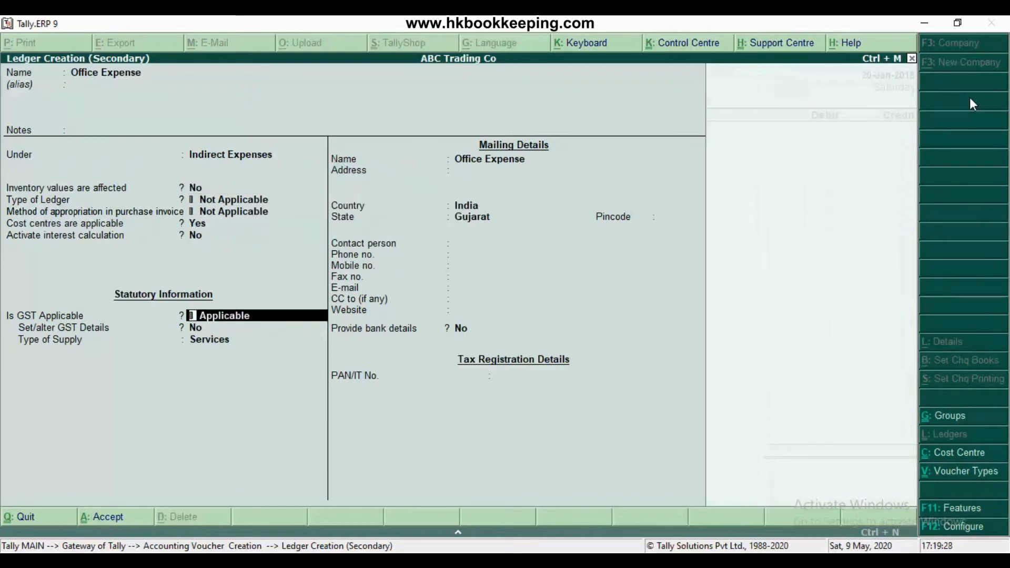
key(BackSpace)
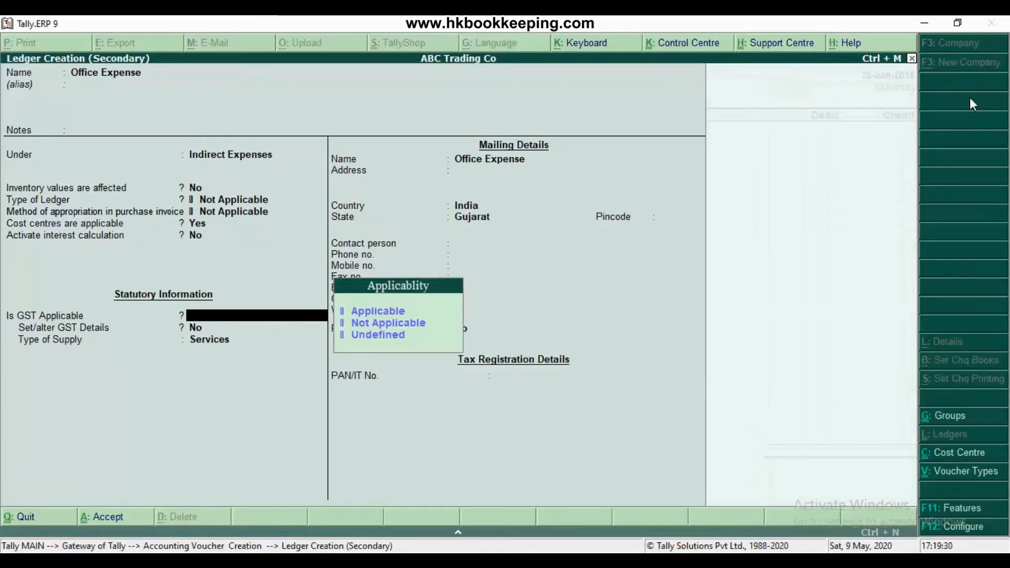
key(Return)
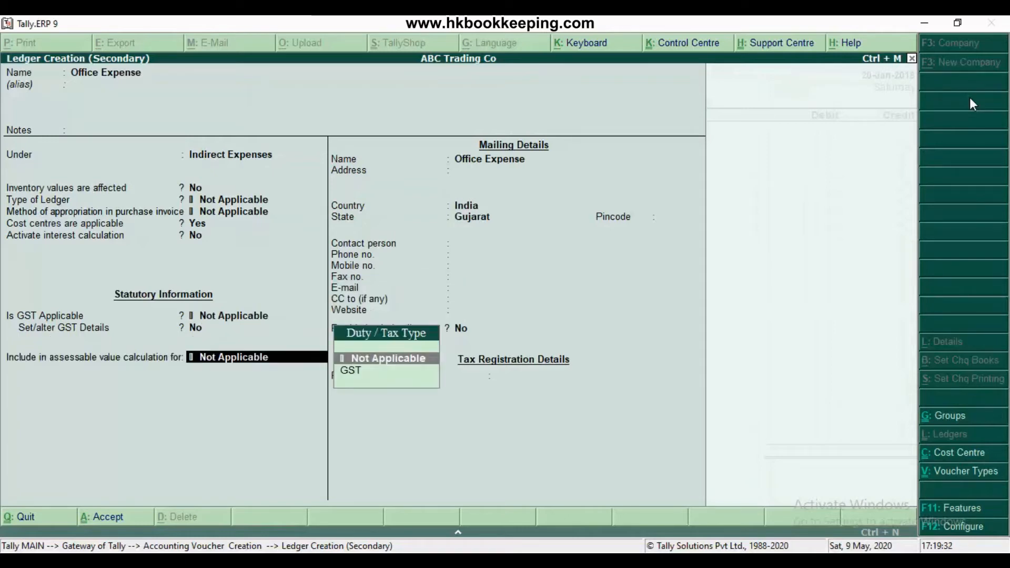
key(ctrl+a)
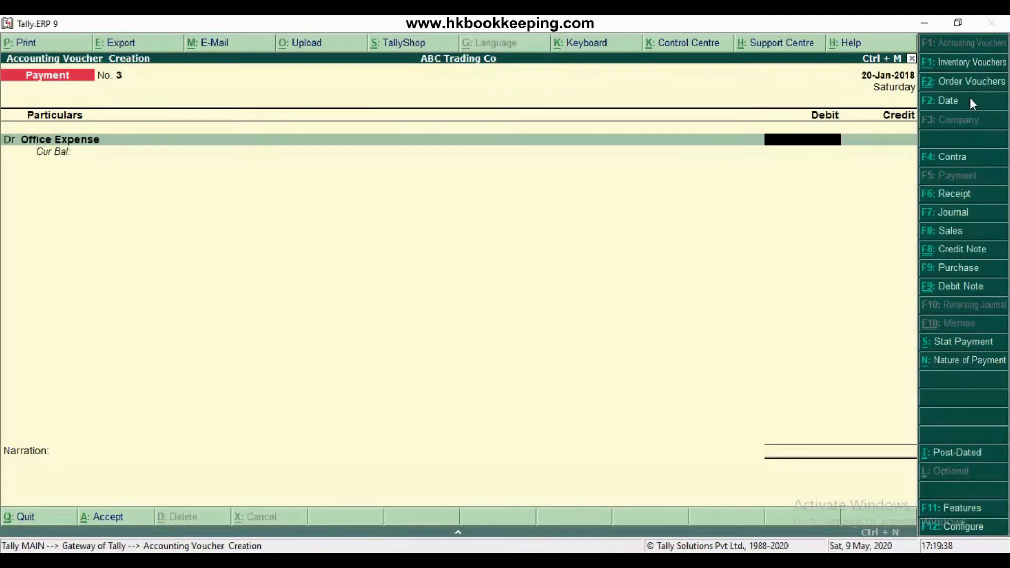
- Debit Office Expense with 30,000 and allocate 15,000 each to the Main Office and Branch Office cost centres
text(30,000)
key(Return)
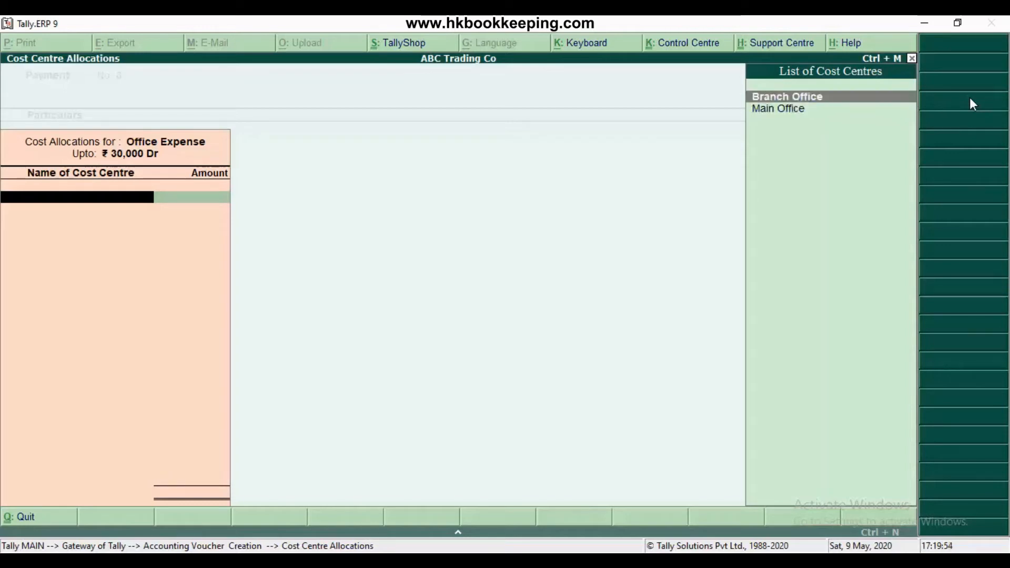
key(Down)
key(Return)
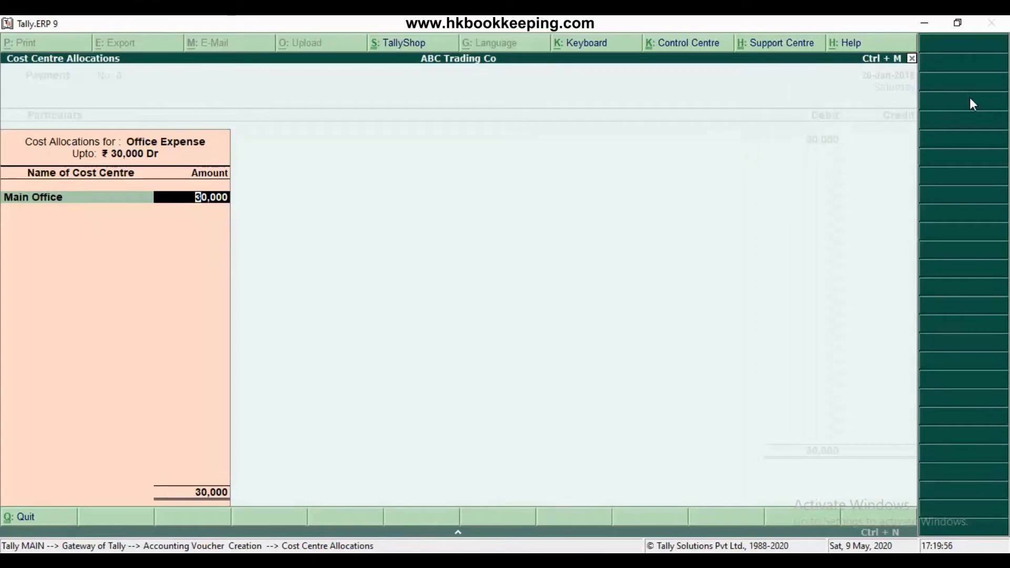
text(15,000)
key(Return)
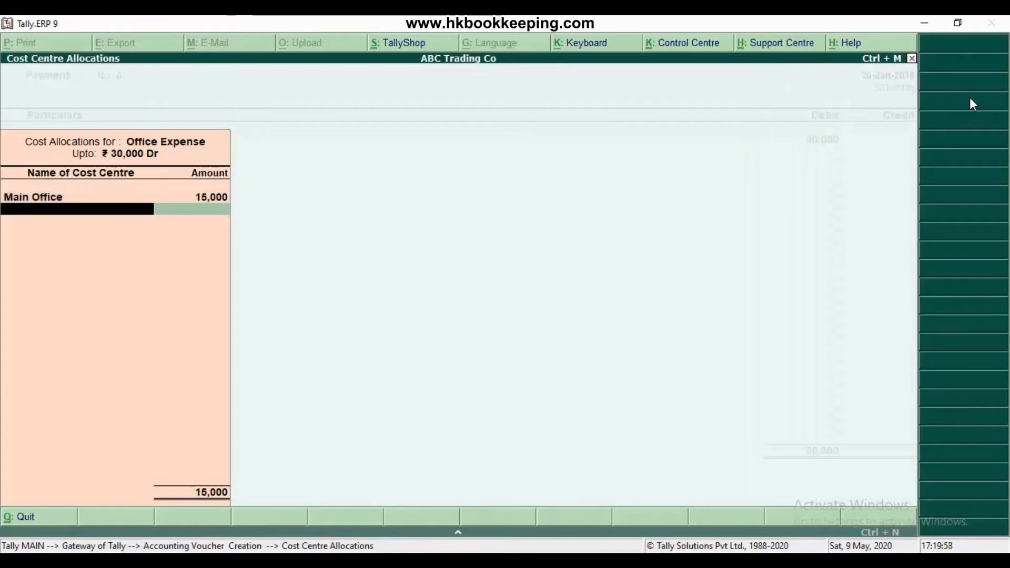
text(Br)
key(Return)
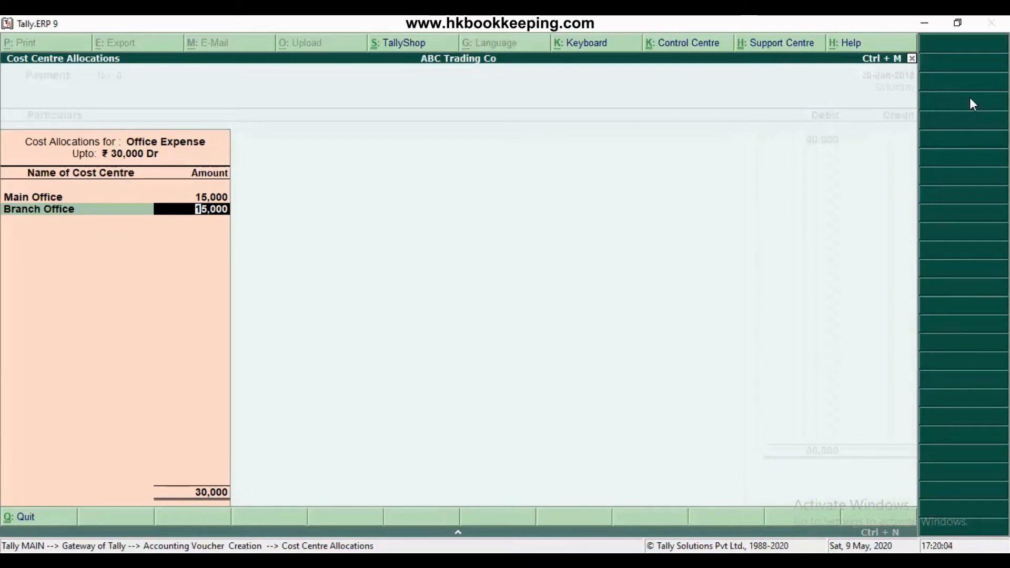
key(Return)
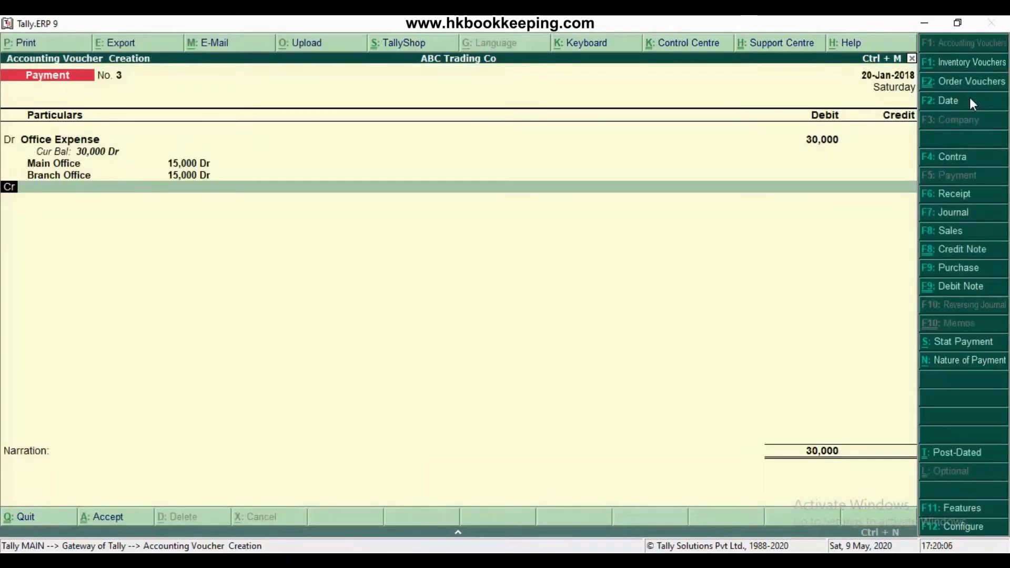
- Credit HDFC Bank with the full 30,000 in the payment voucher
key(Return)
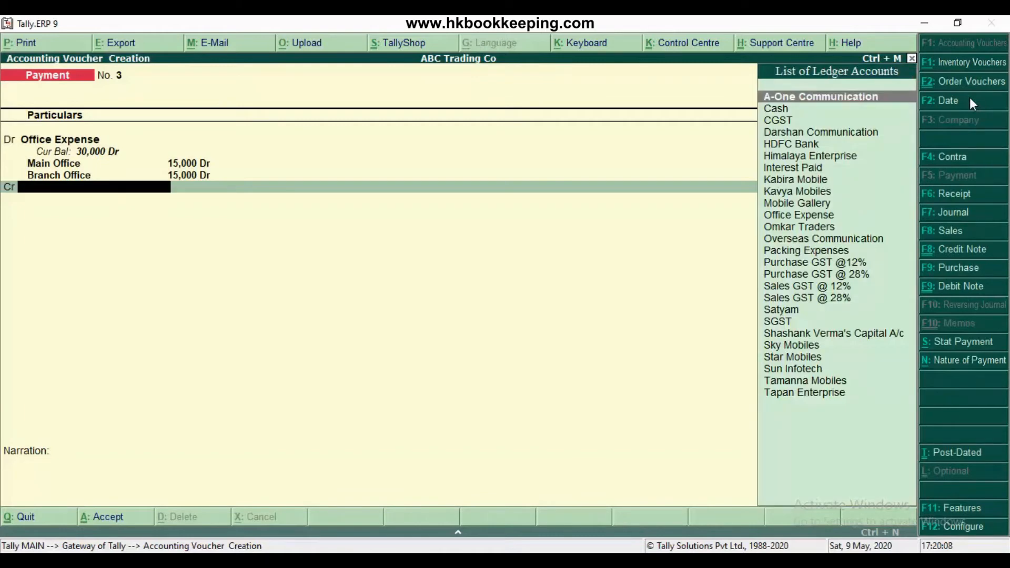
text(Hdfc)
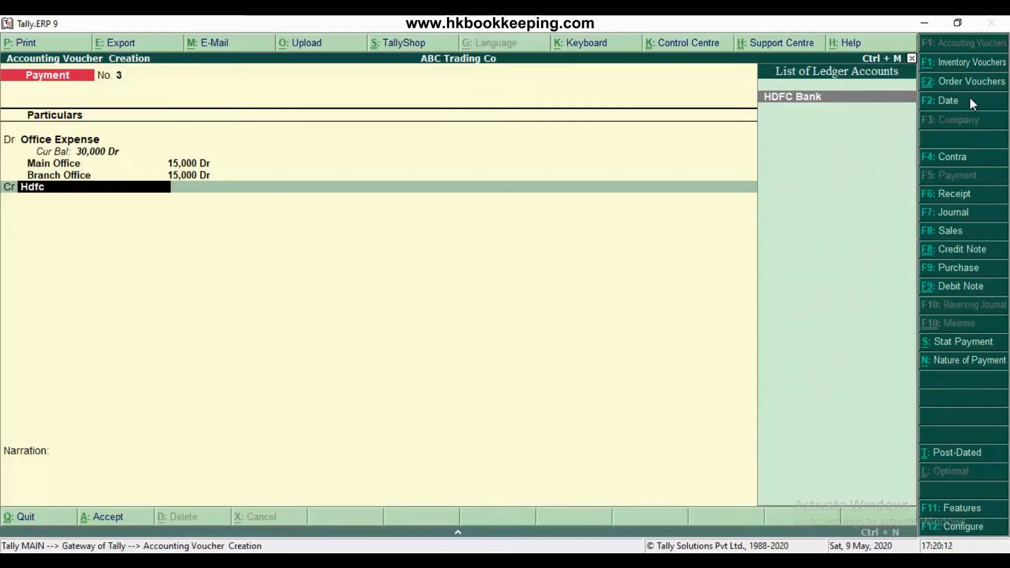
key(Return)
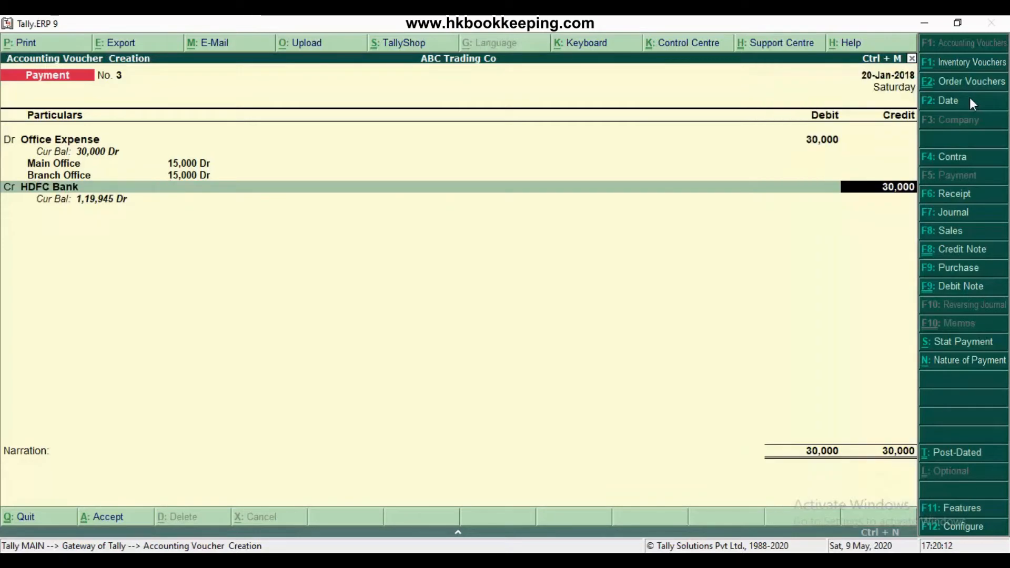
key(Return)
- Allocate the bank amount as a cheque with instrument number 259803, leave the narration blank, and save the voucher
key(Return)
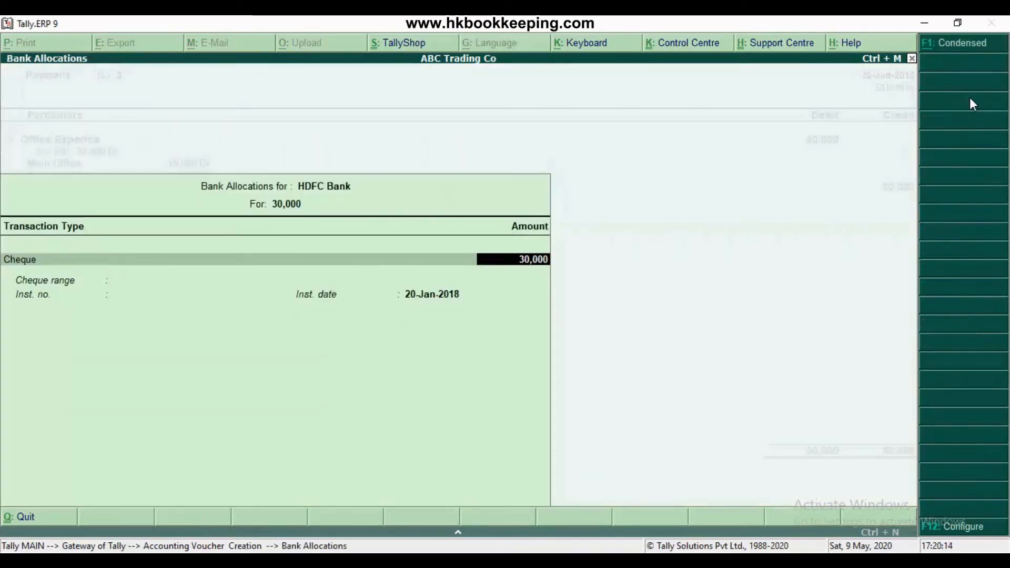
key(Return)
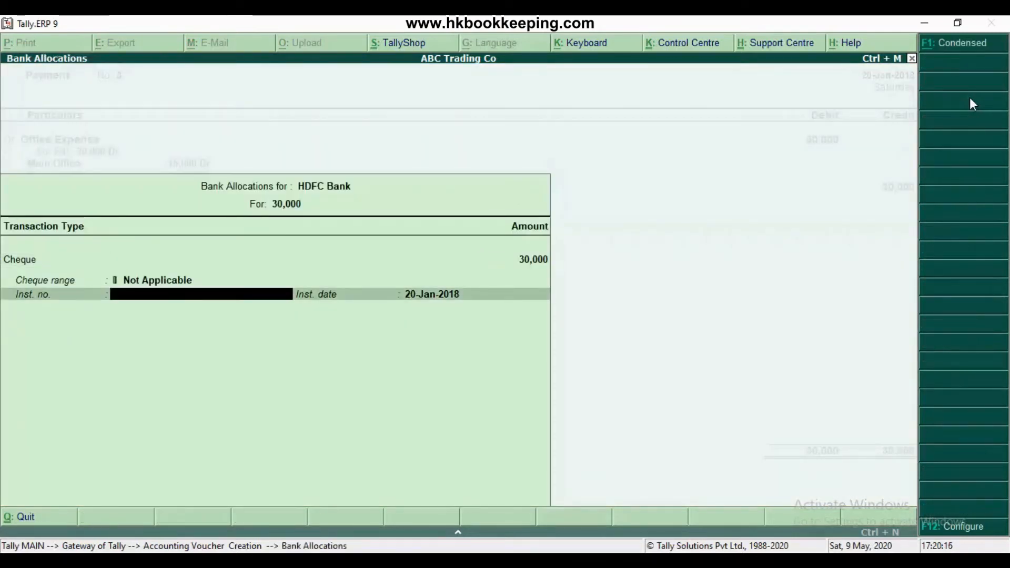
text(259)
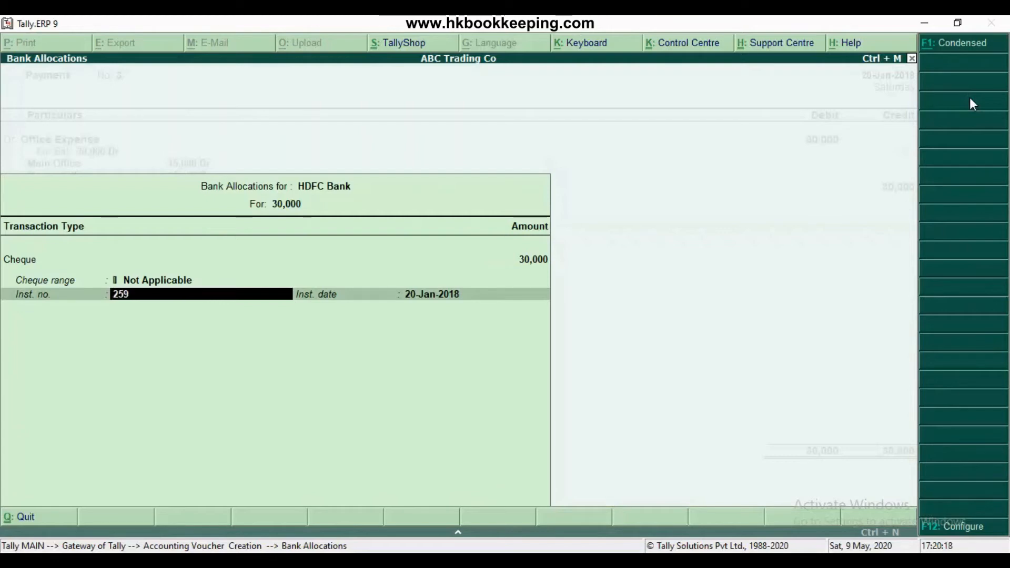
text(803)
key(Return)
key(Return)
key(Return)
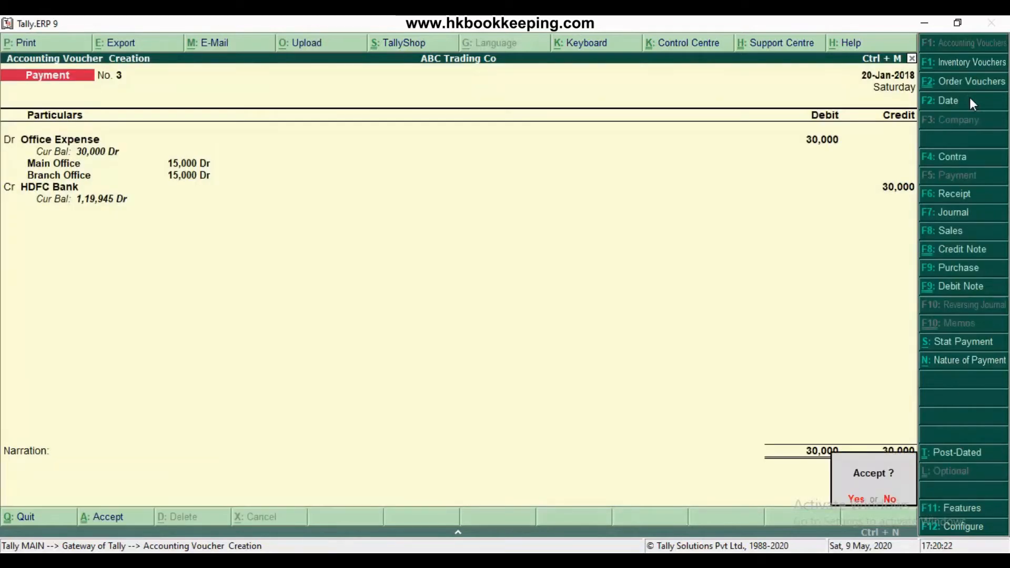
key(Return)
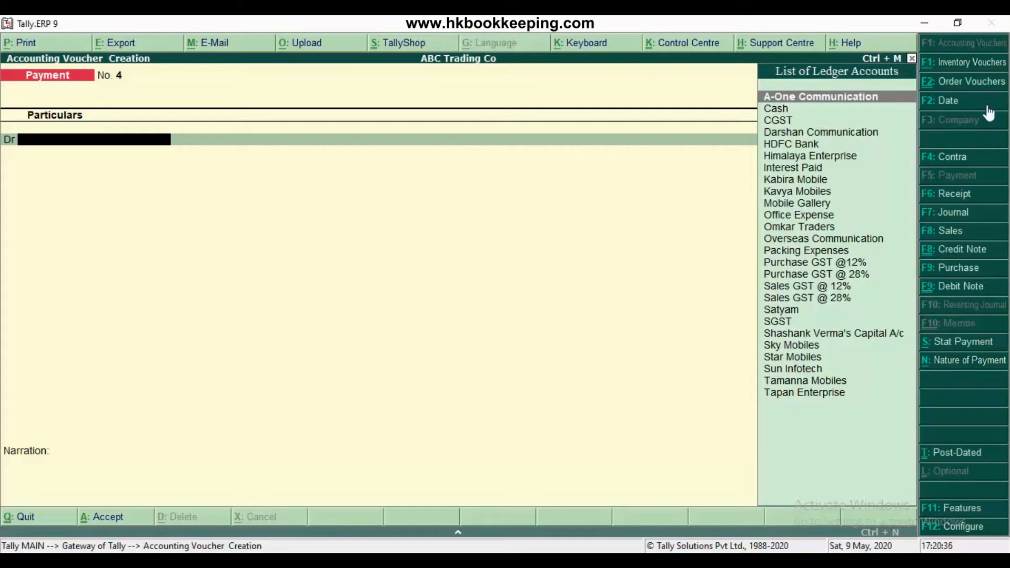
- Enable maintaining more than one payroll or cost category in the company's accounting features and save them
click(954, 513)
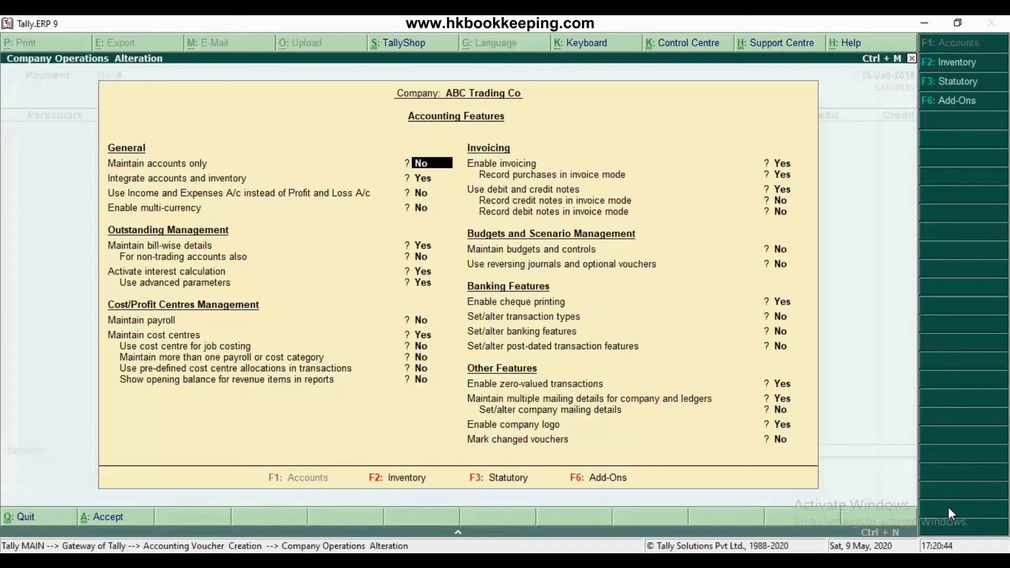
key(Down)
key(Down)
key(Down)
key(Down)
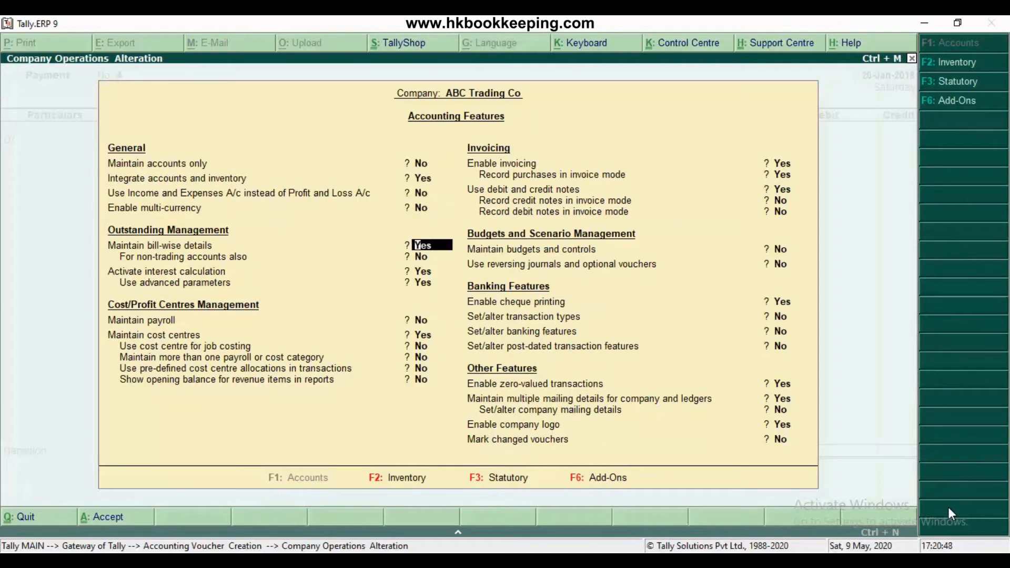
key(Down)
key(Down)
key(Down)
key(Down)
key(Down)
key(Down)
key(Down)
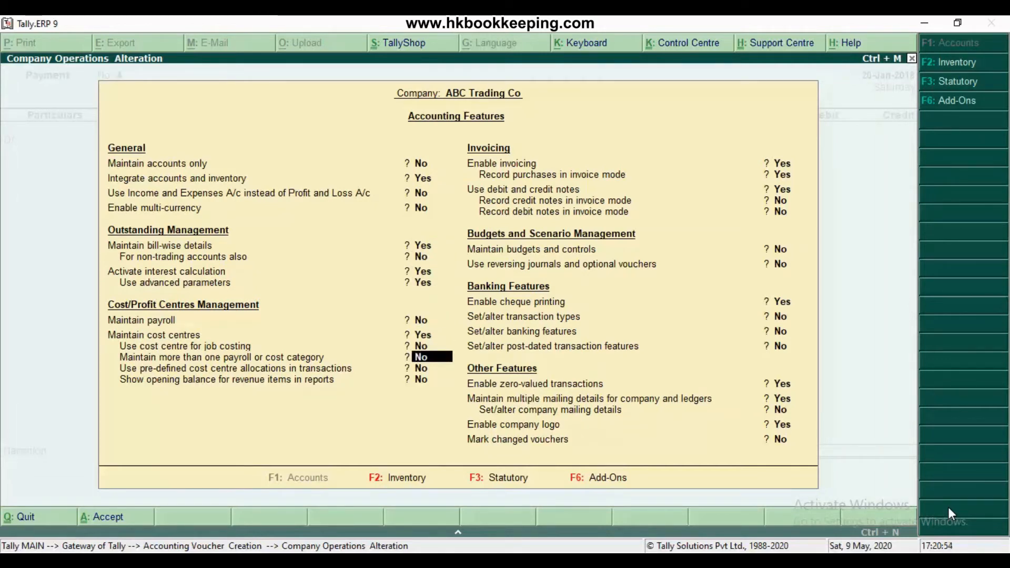
text(y)
key(Return)
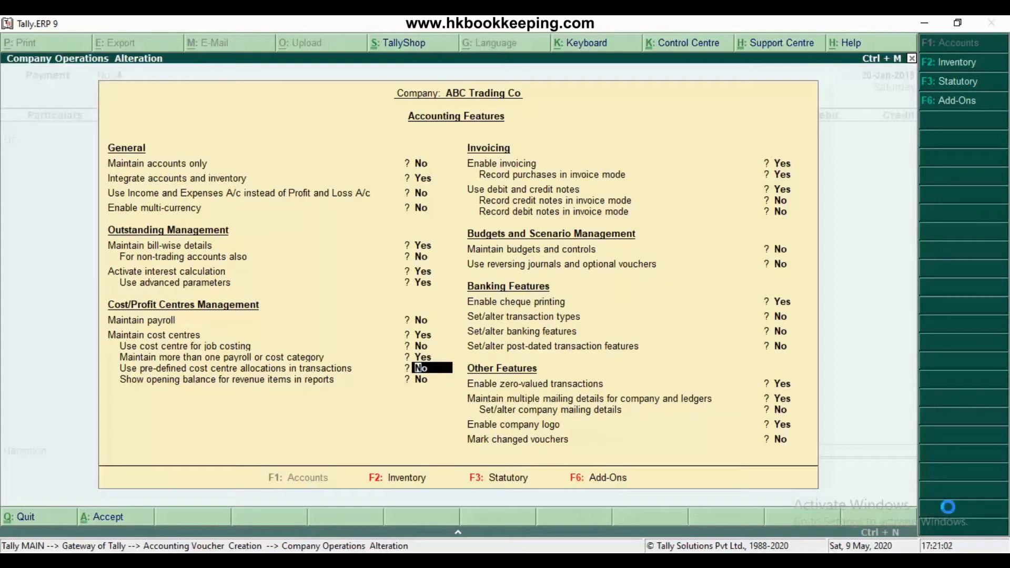
key(ctrl+a)
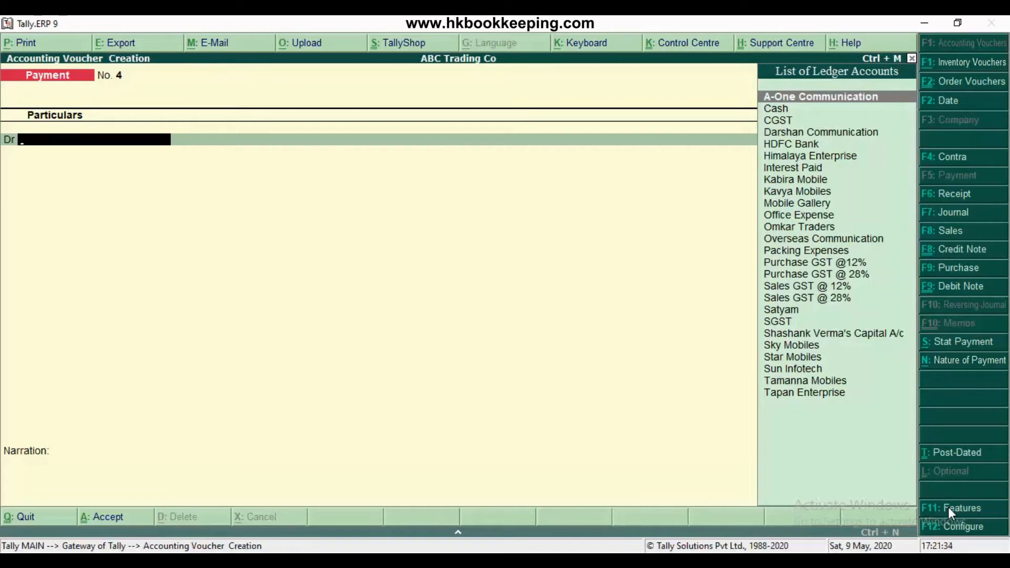
- Leave voucher entry and create a single cost category named Employee that allocates revenue items but not non-revenue items
key(Escape)
key(Return)
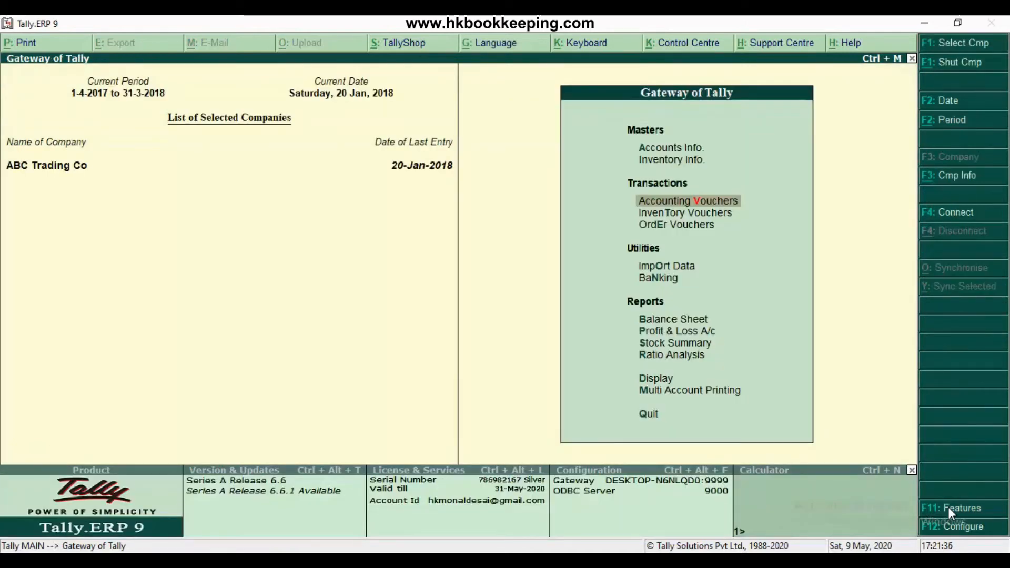
key(Up)
key(Up)
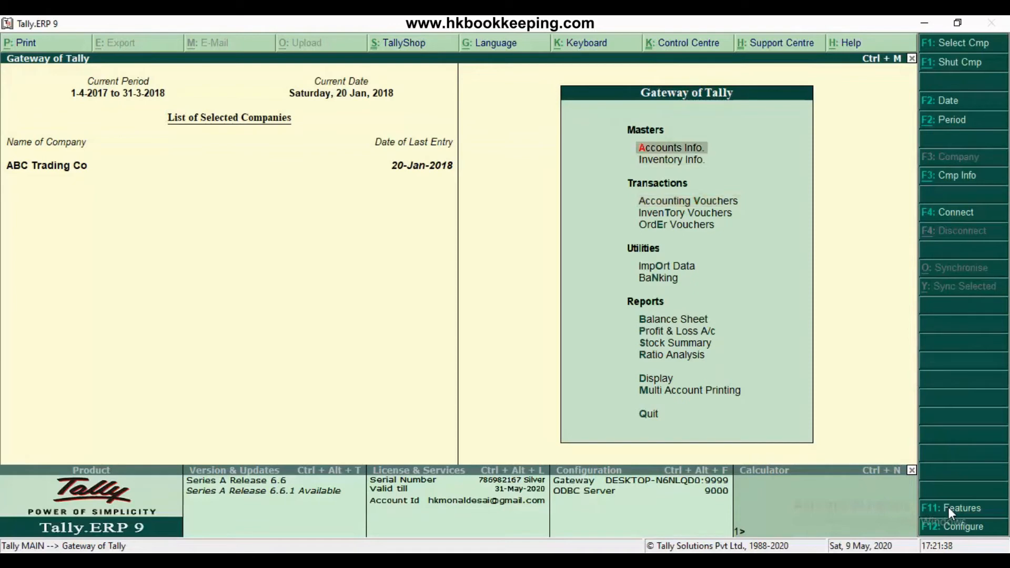
key(Return)
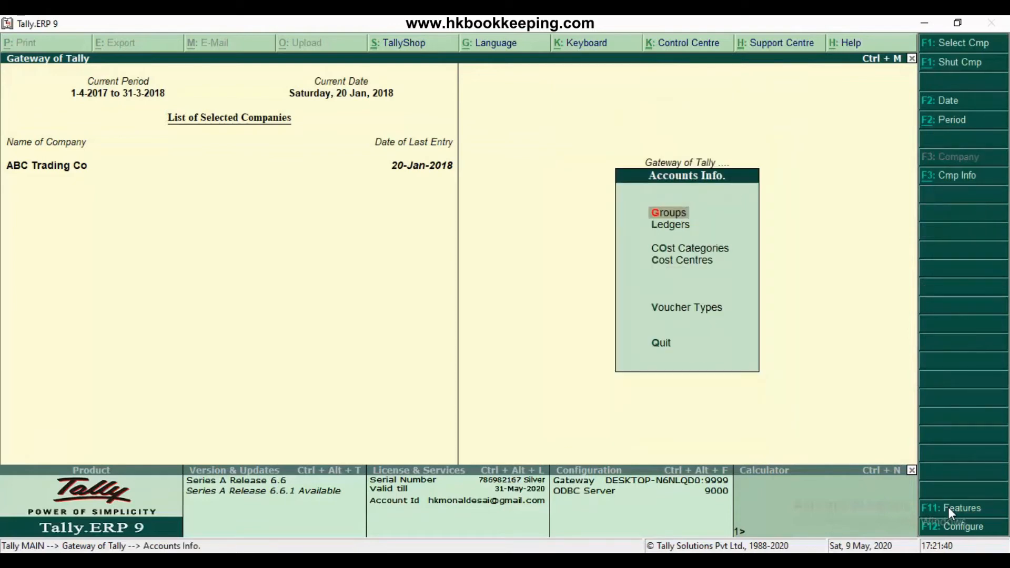
key(Down)
key(Down)
key(Return)
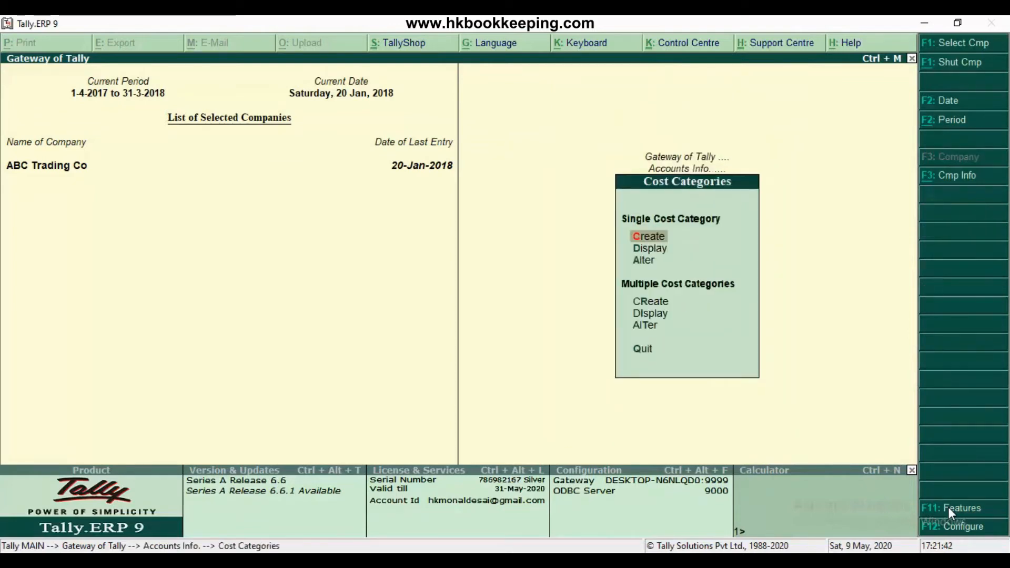
key(Return)
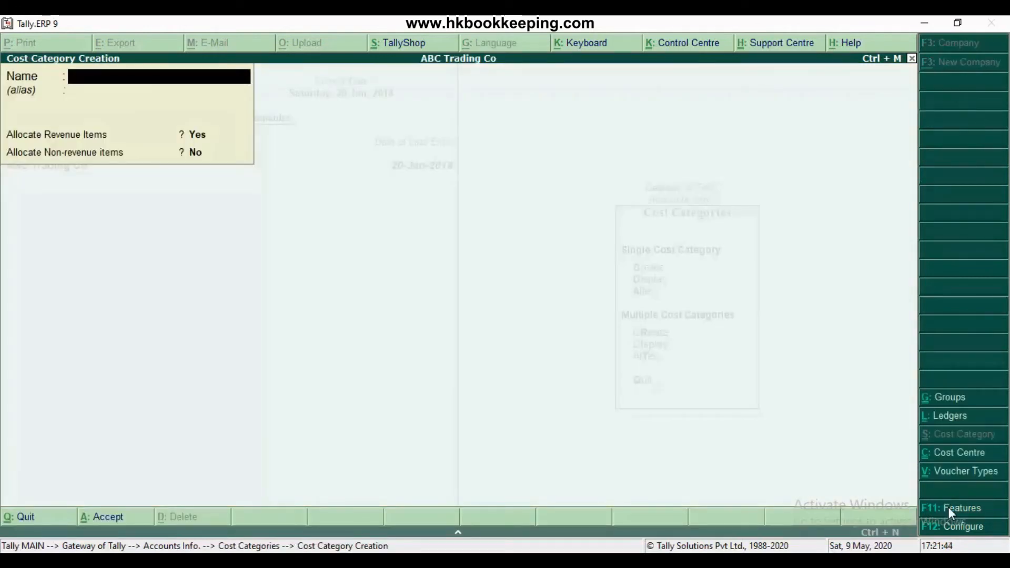
text(Employee)
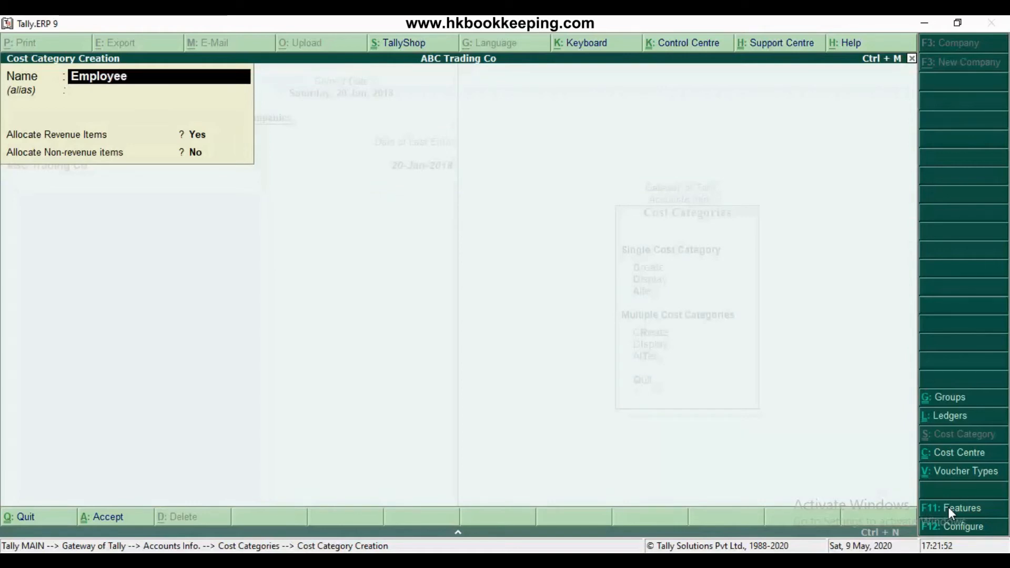
key(Return)
key(Return)
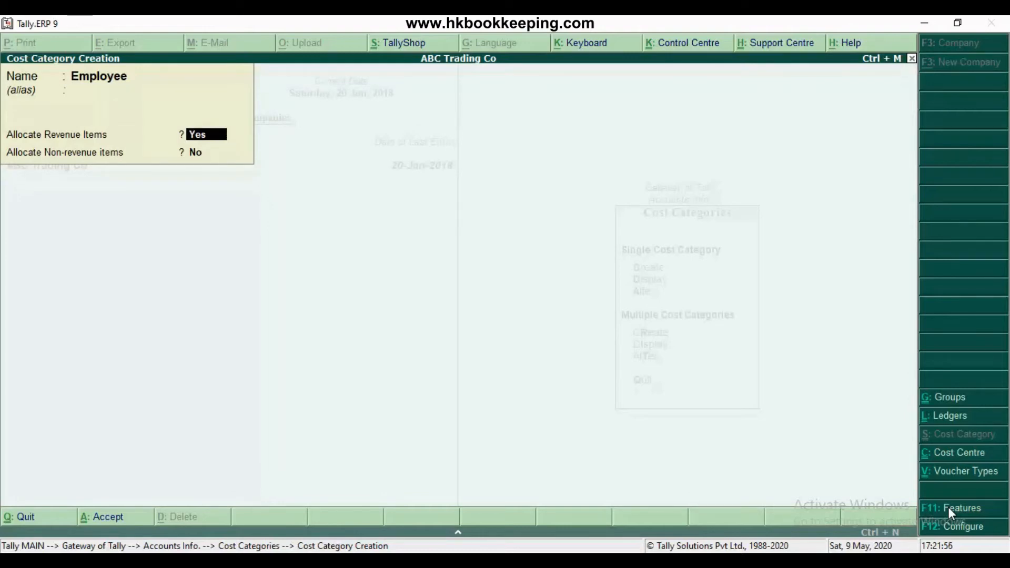
key(Return)
key(Return)
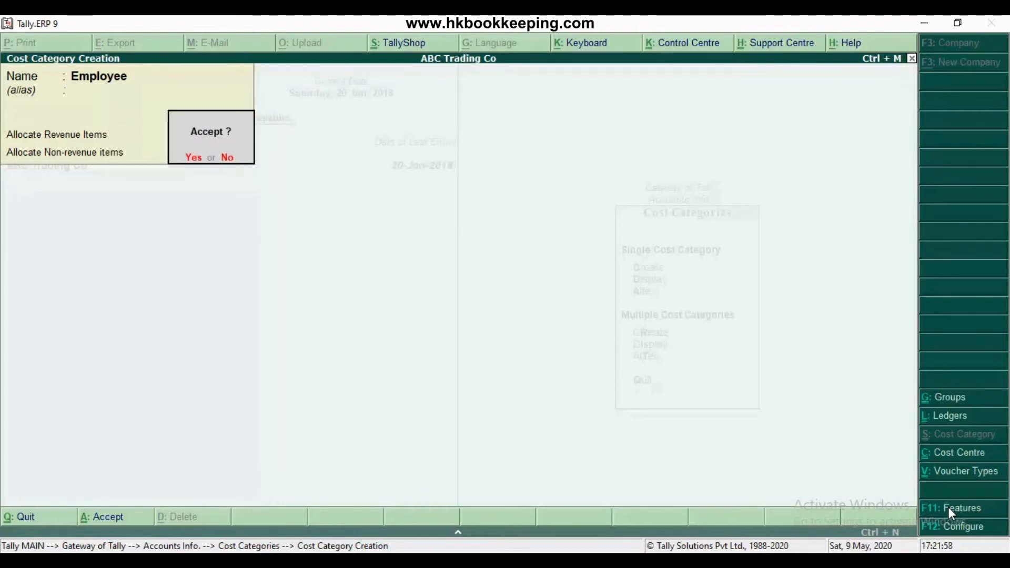
key(Return)
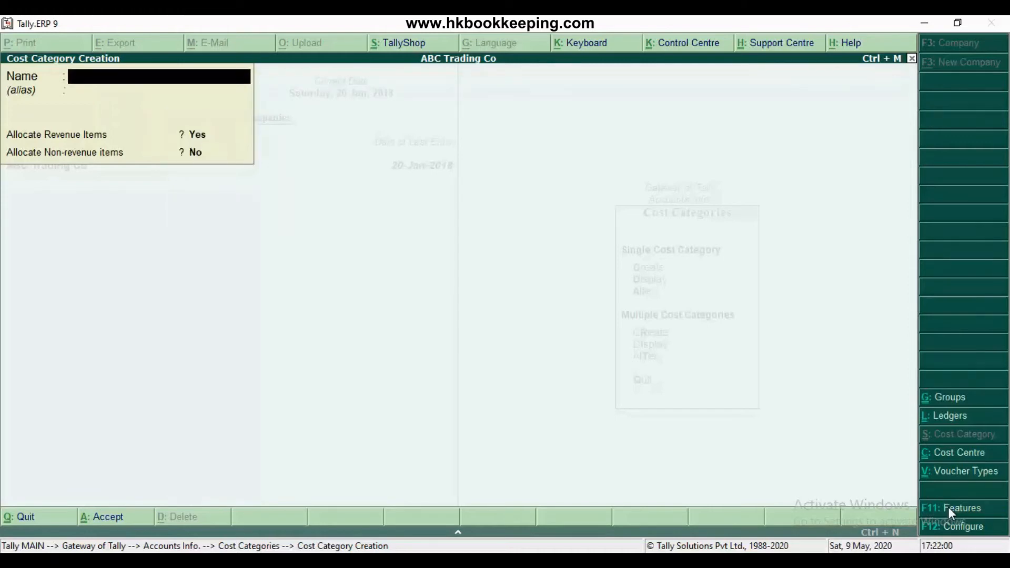
- Leave cost category creation and start a new single cost centre assigned to the Employee category
key(Escape)
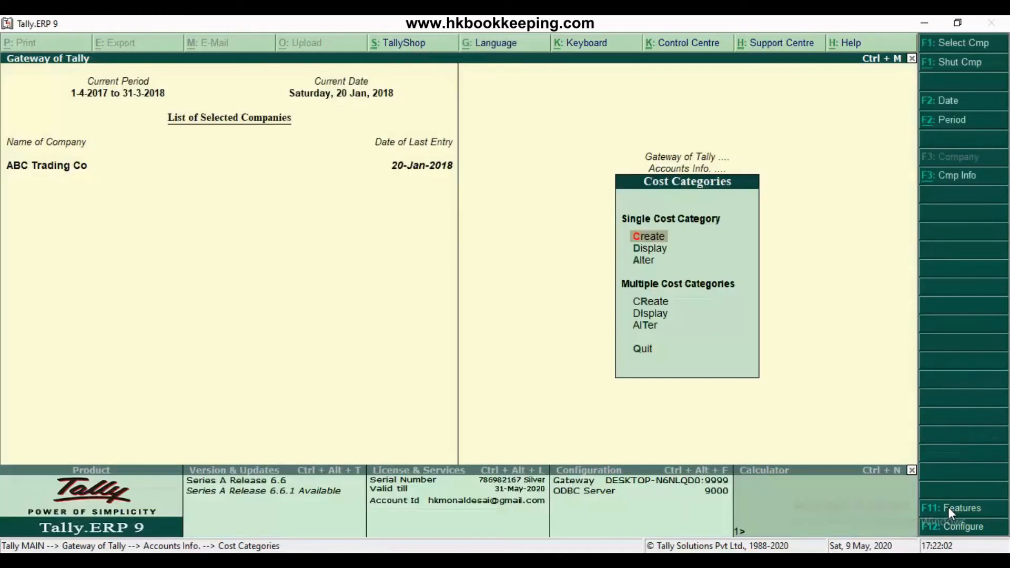
key(Escape)
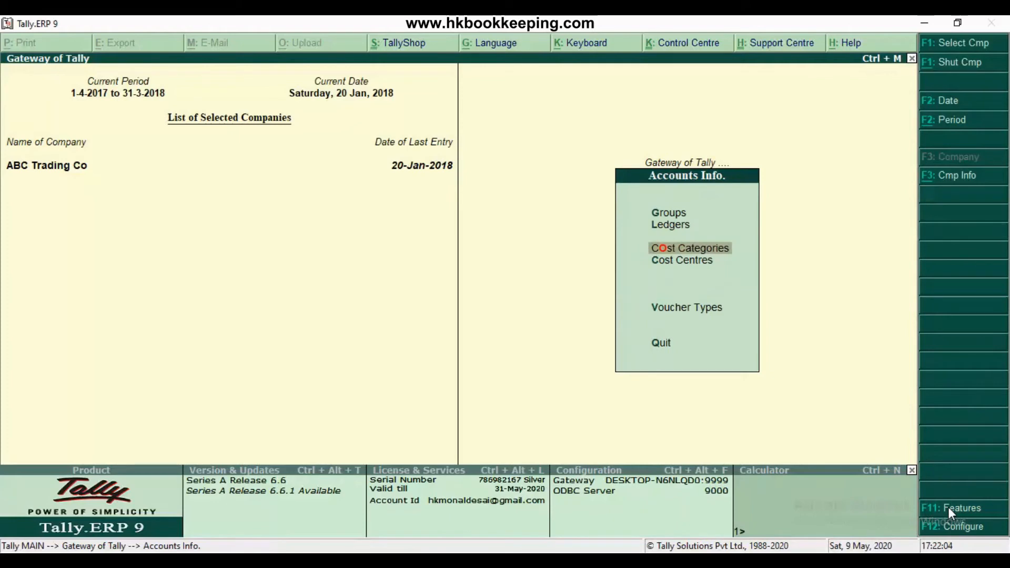
key(Down)
key(Return)
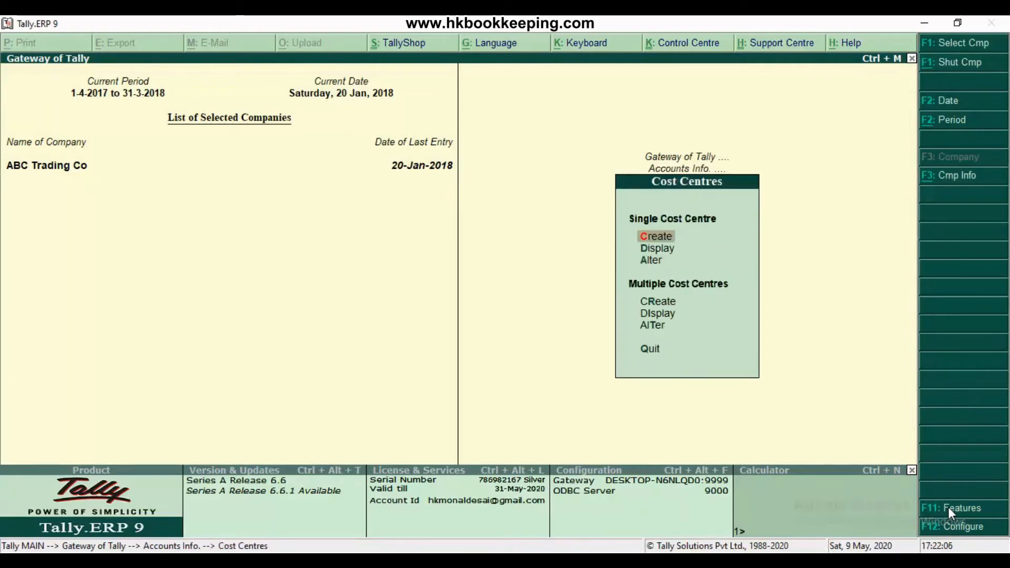
key(Return)
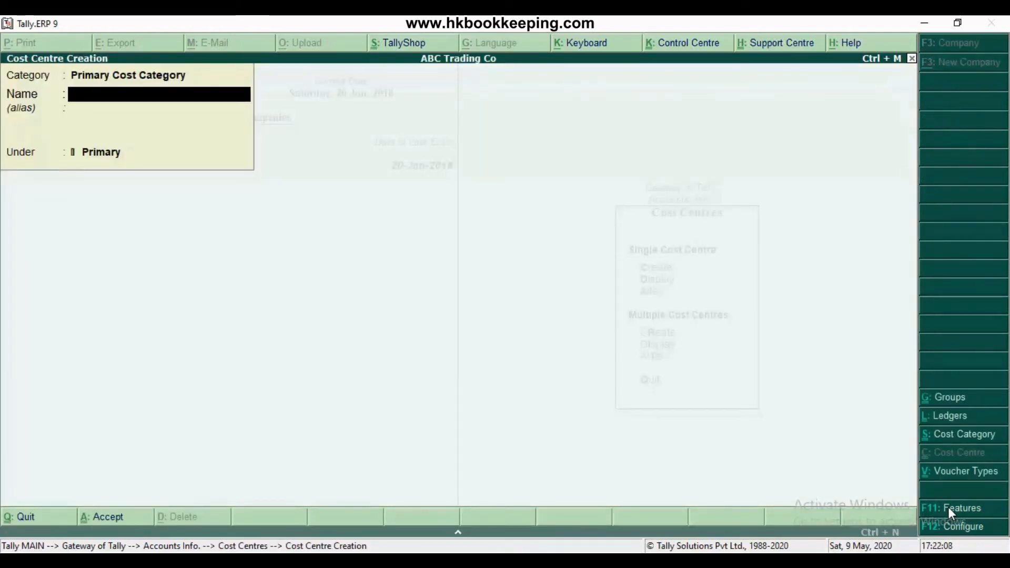
key(BackSpace)
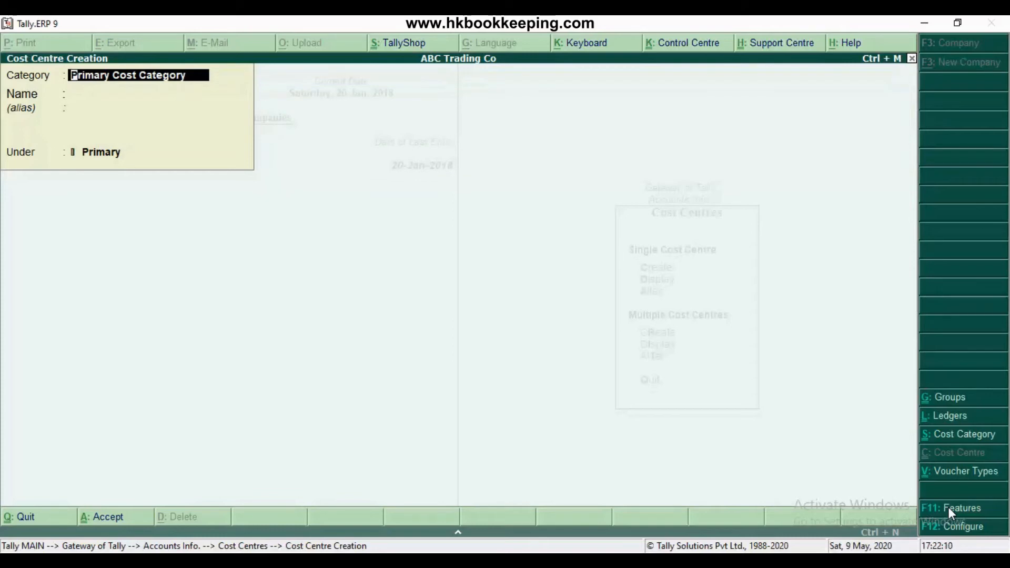
key(BackSpace)
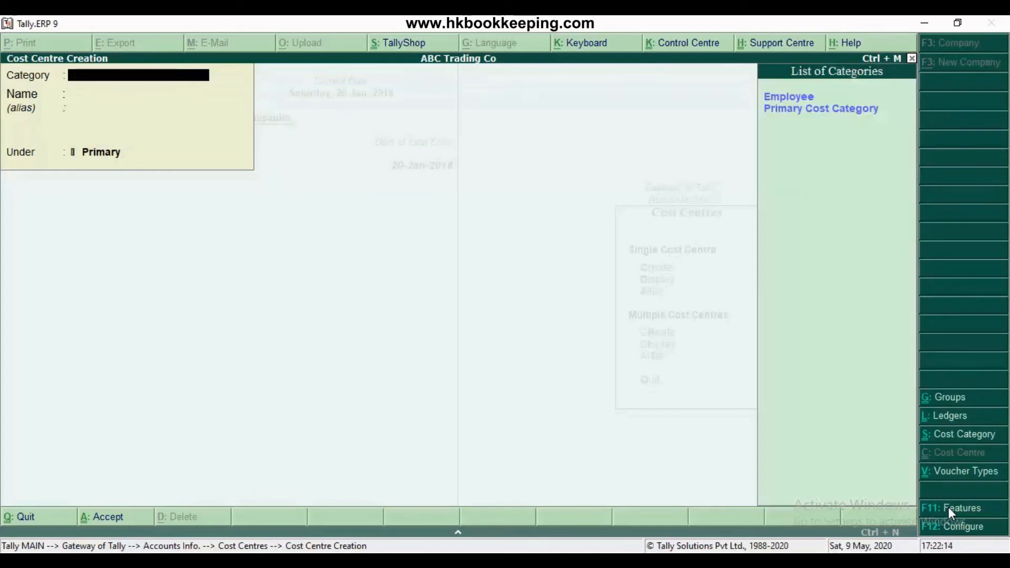
key(Down)
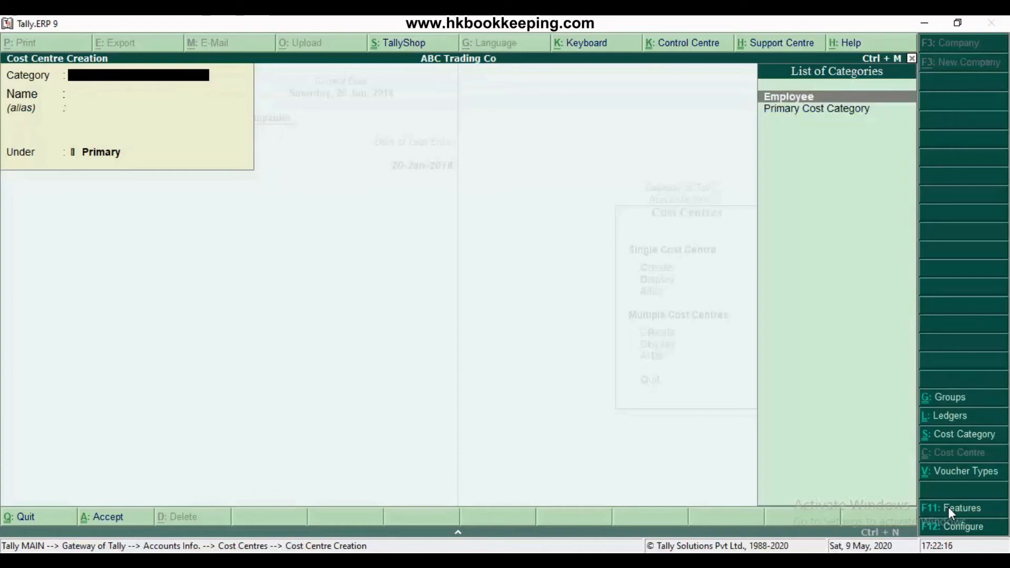
key(Return)
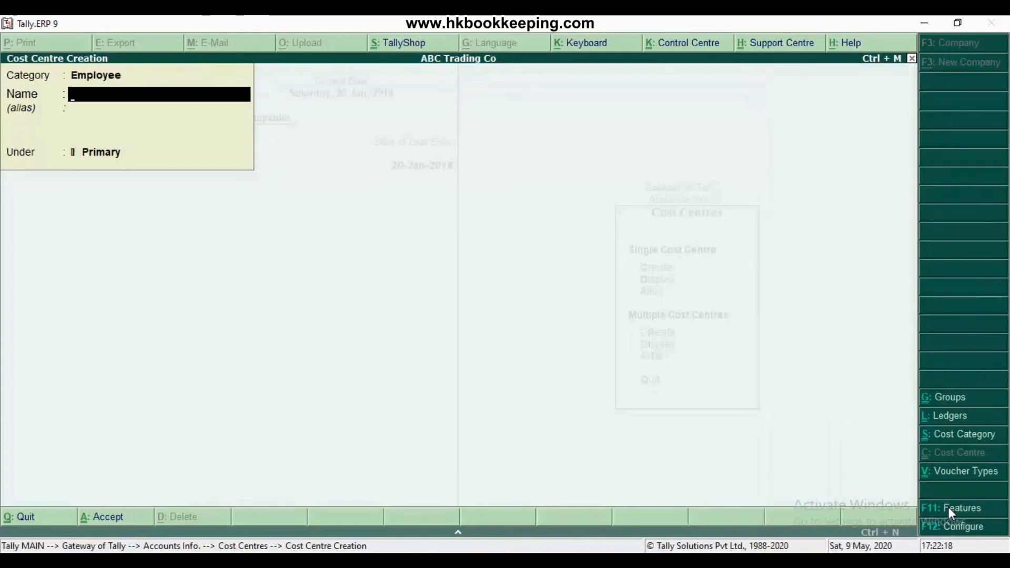
- Name the cost centre with the first employee's name, keep it under Primary without an alias, and save it
text(Radhiks)
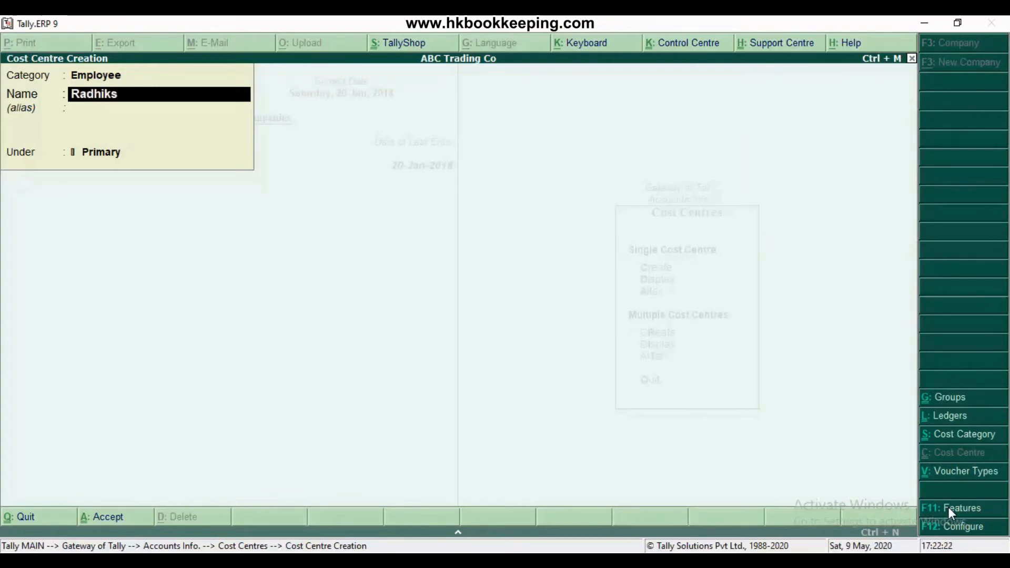
key(BackSpace)
text(a)
key(Return)
key(Return)
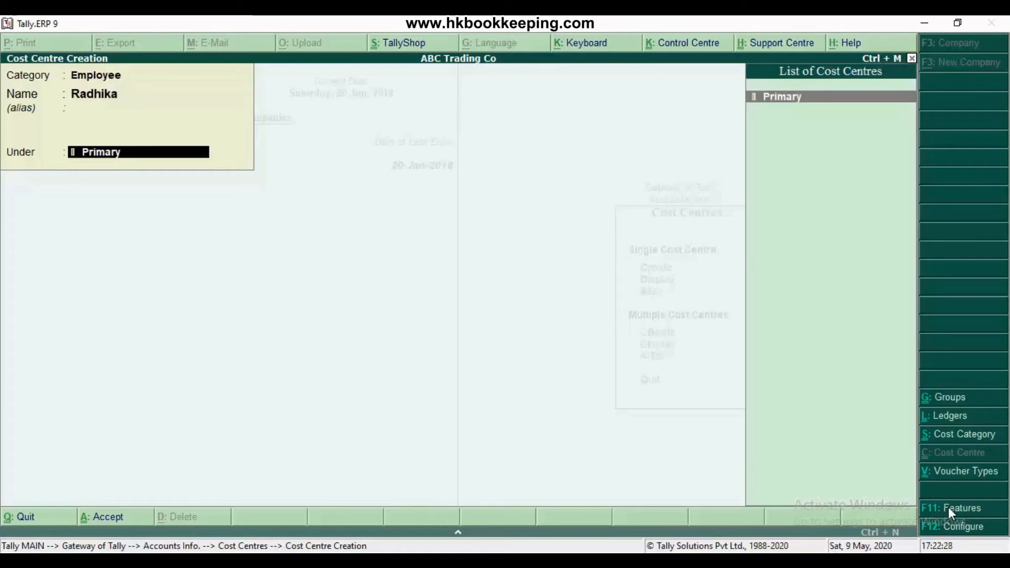
key(Return)
key(Return)
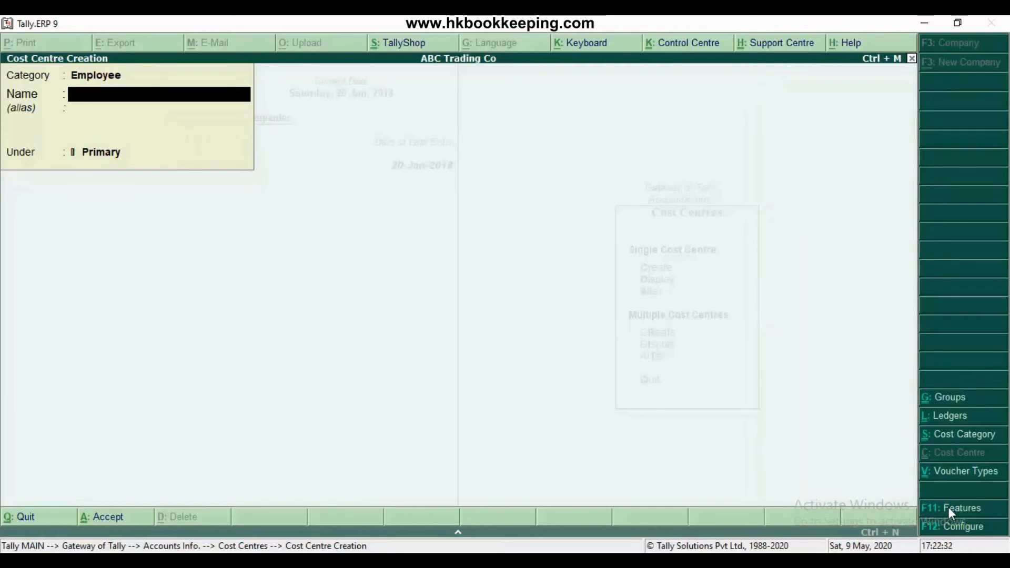
- Create another Employee cost centre with the second employee's name under Primary, save it, and return to the Gateway of Tally
text(Shruti)
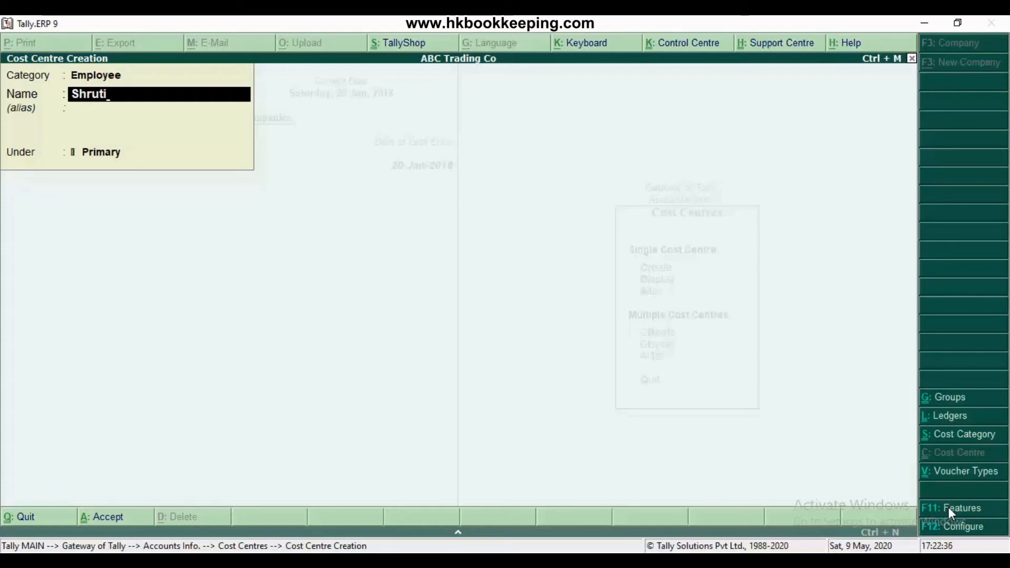
key(Return)
key(Return)
key(Return)
key(Return)
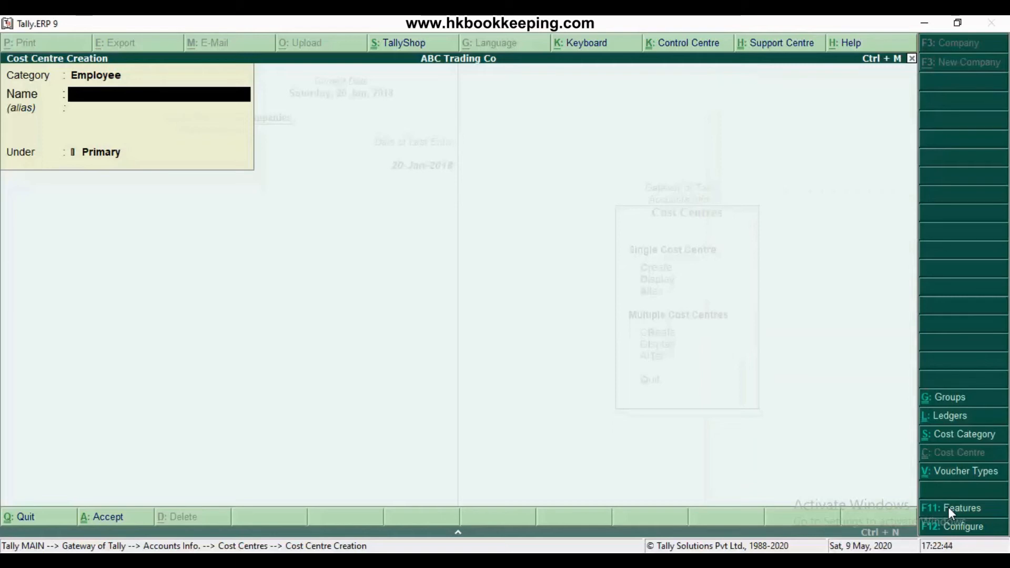
key(Escape)
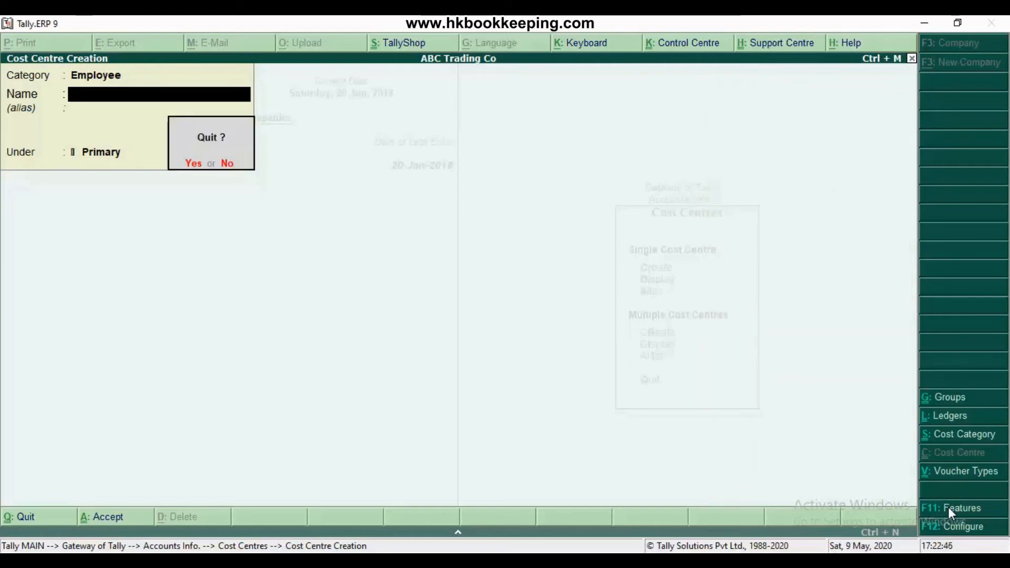
key(y)
key(Escape)
key(Escape)
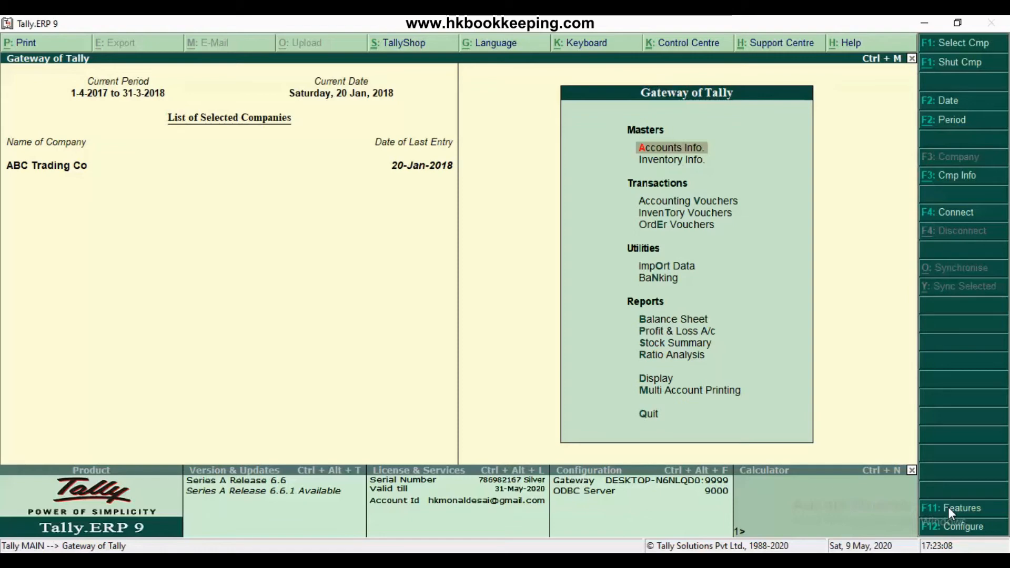
- Start a new payment voucher in Accounting Vouchers and set its date to 27 January 2018
key(Down)
key(Down)
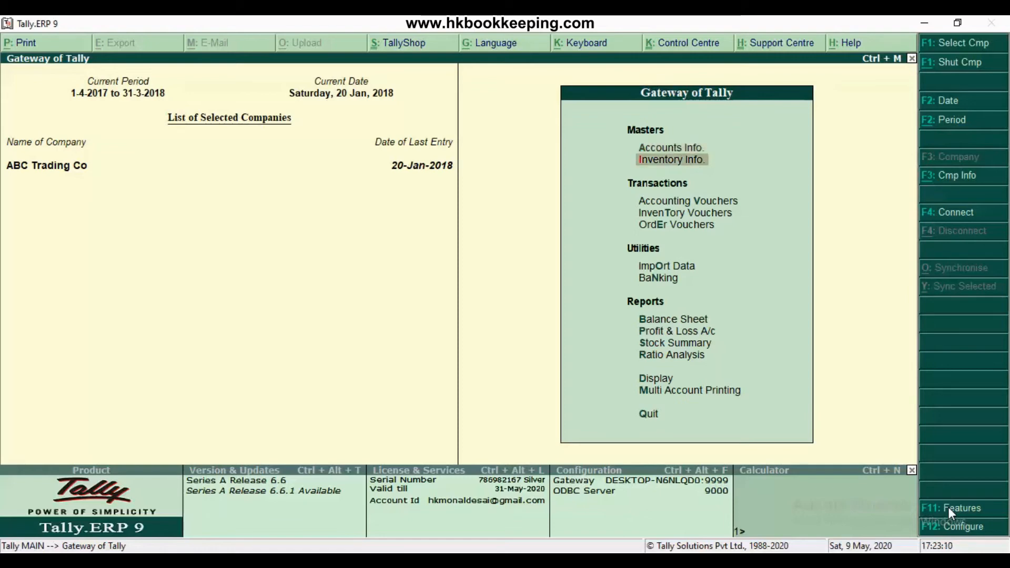
key(Return)
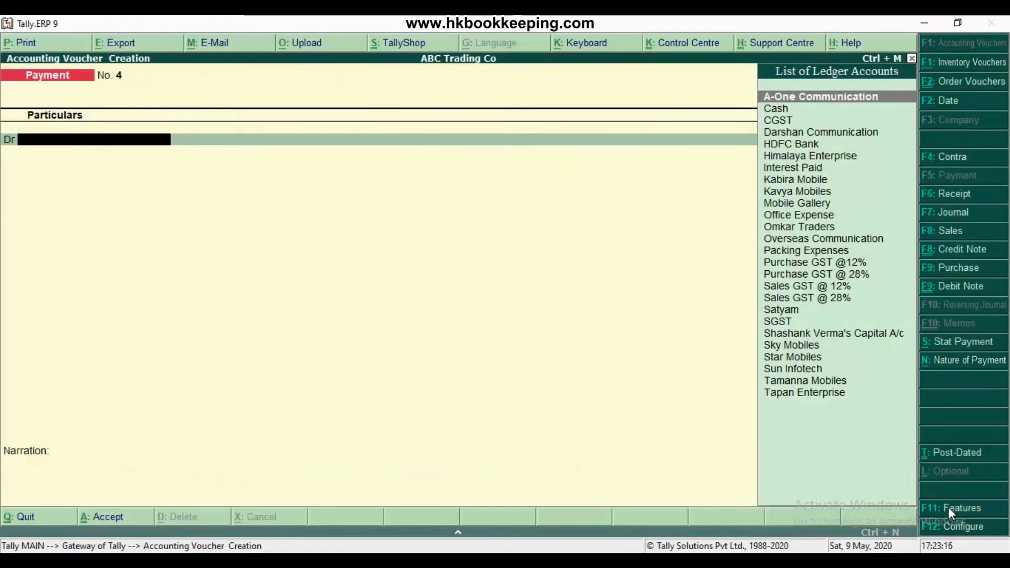
click(961, 103)
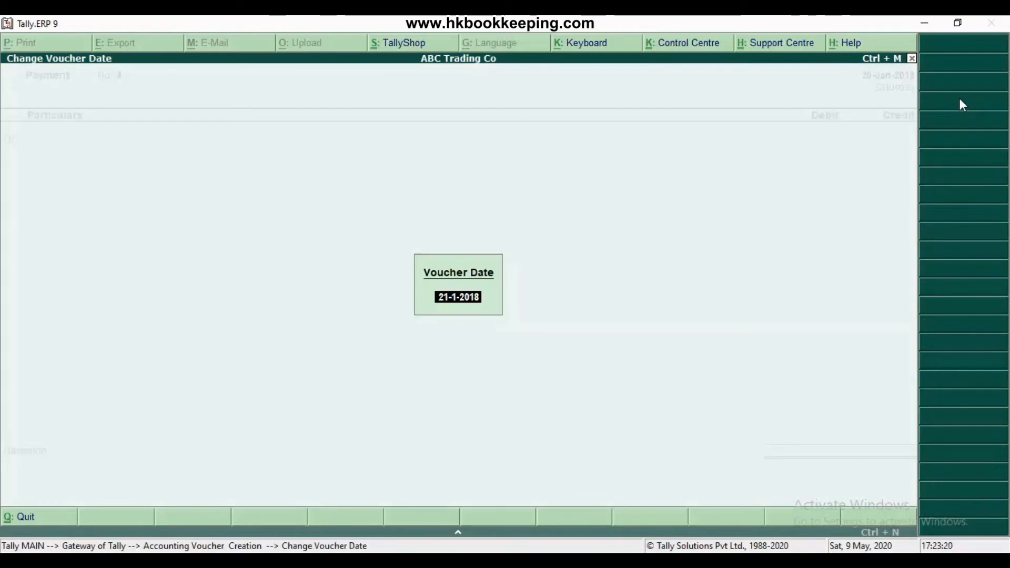
text(27)
key(Return)
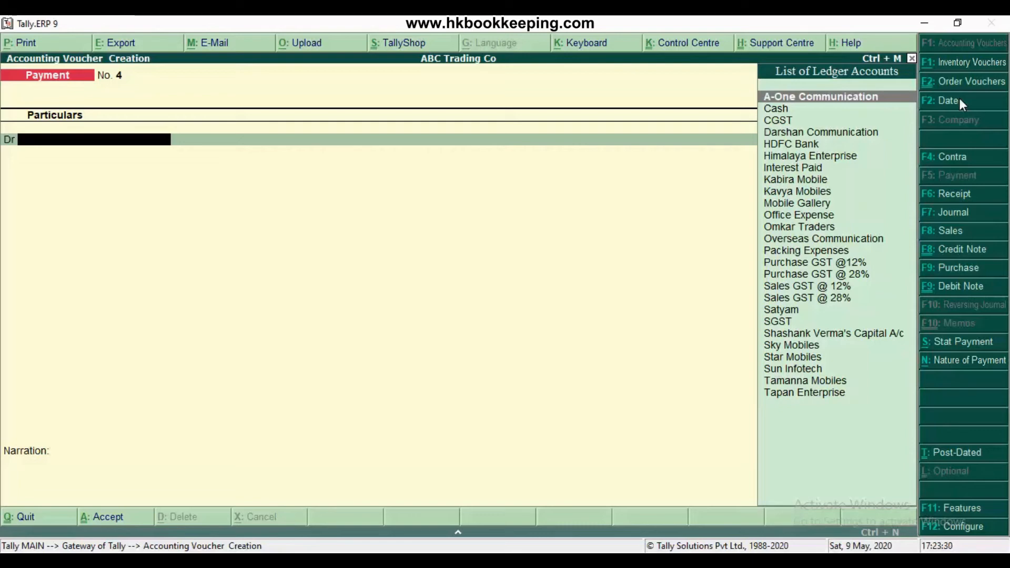
- Create a Salary Expense ledger from the voucher's debit line, under Indirect Expenses with cost centres applicable and no appropriation method
key(alt+c)
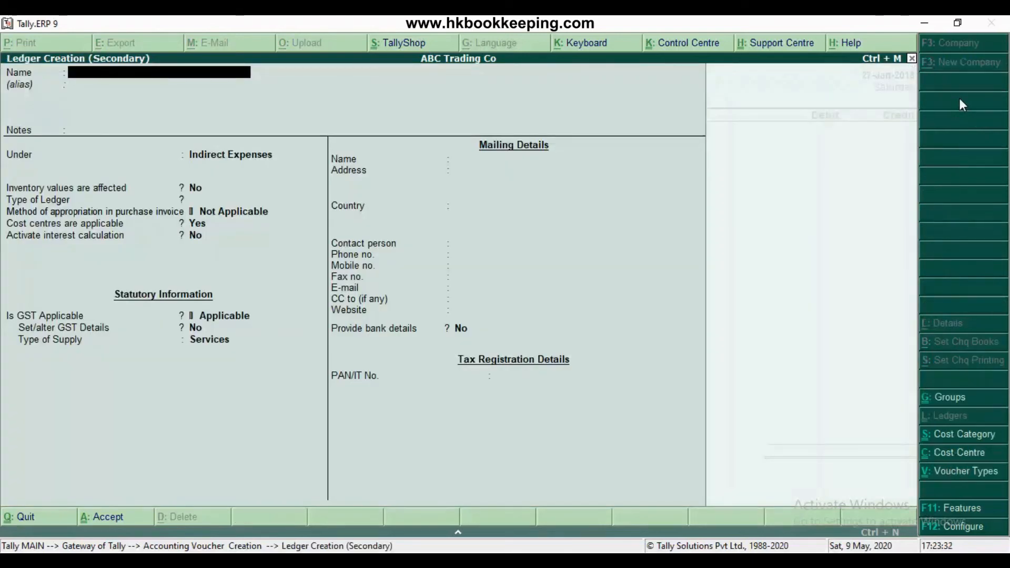
text(Salary Expense)
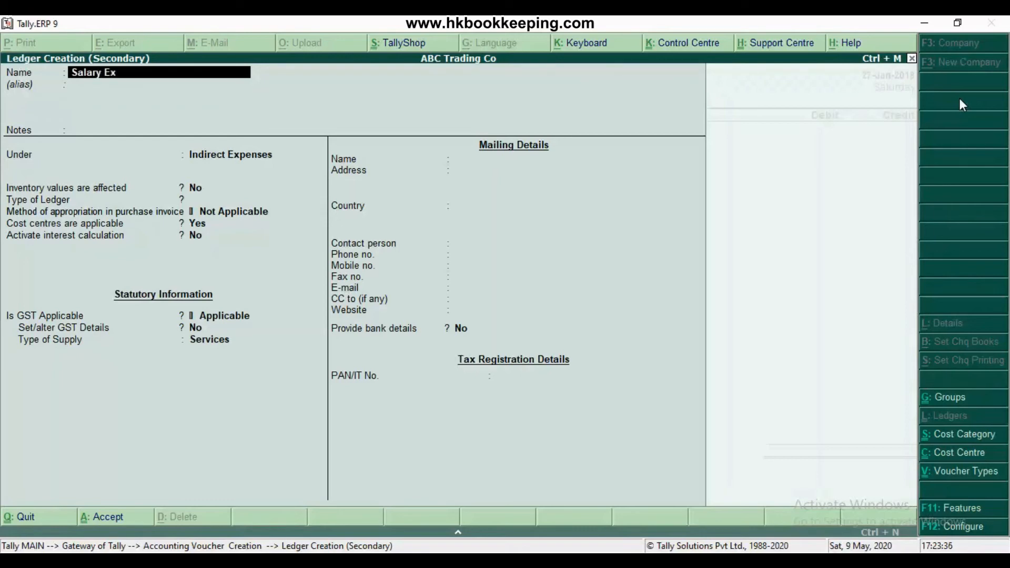
key(Return)
key(Return)
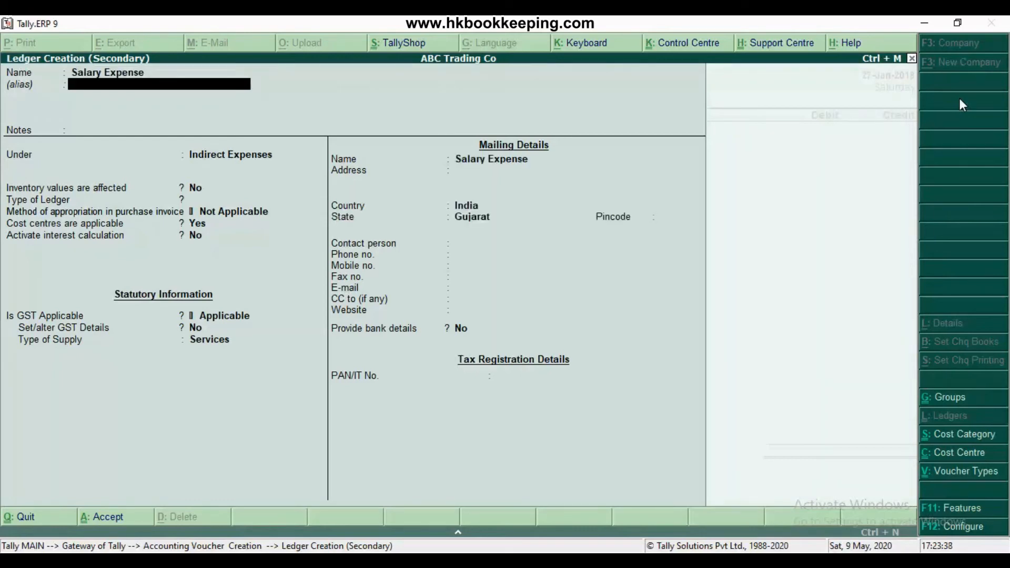
key(Return)
key(Return)
key(Return)
key(Return)
key(Return)
key(Return)
key(Return)
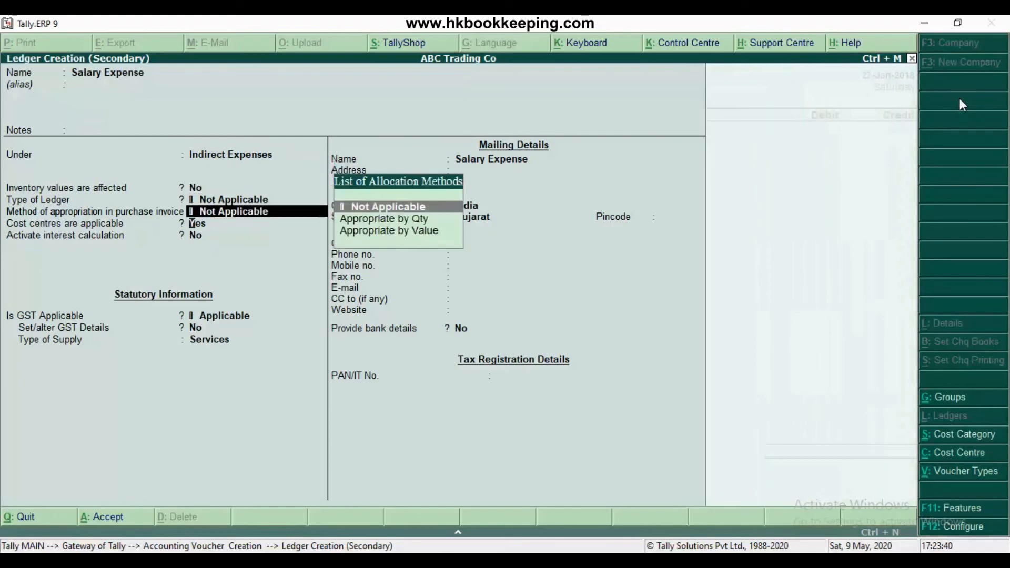
- Set GST to Not Applicable for the Salary Expense ledger and save it into the voucher
key(BackSpace)
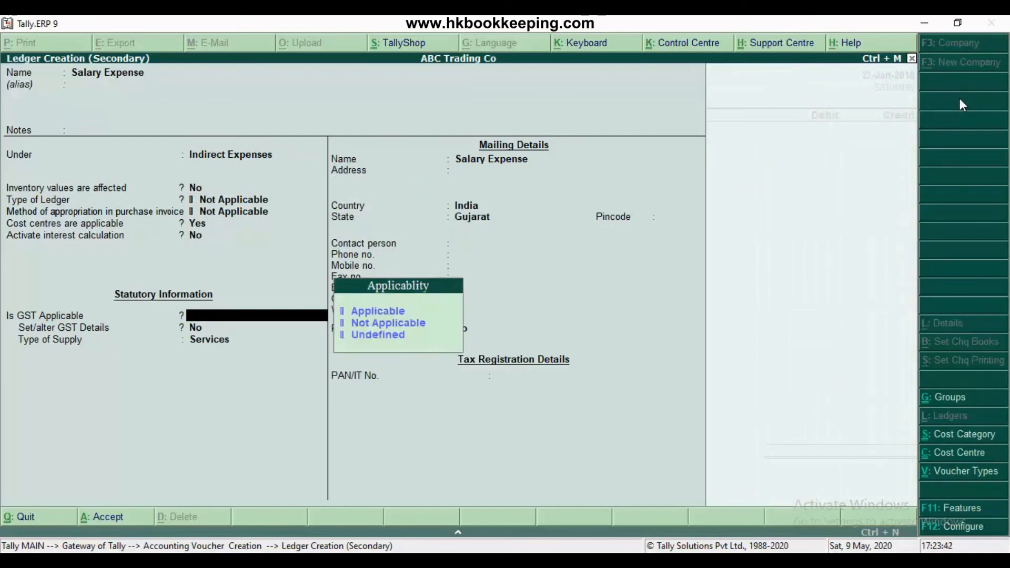
key(Down)
key(Return)
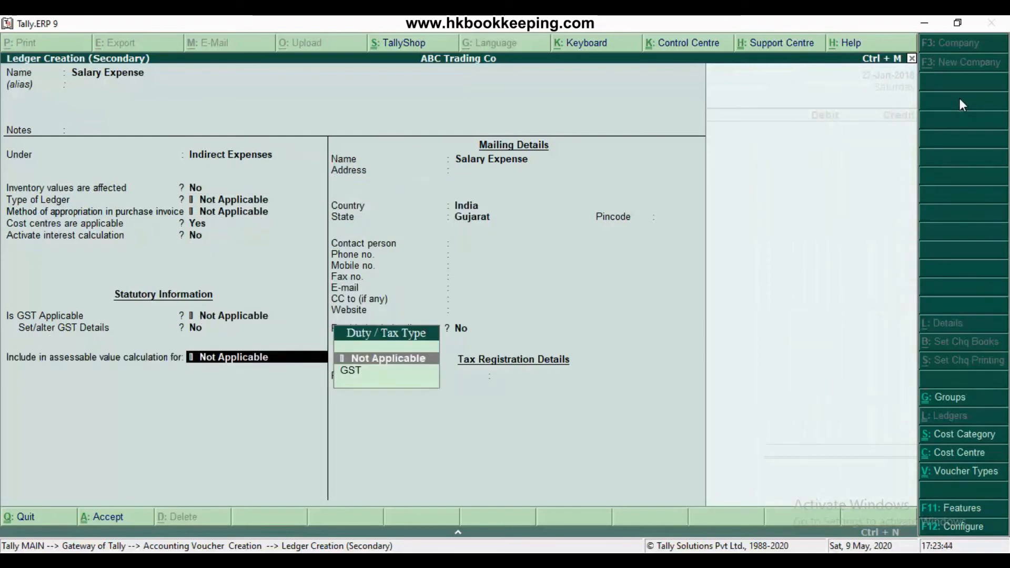
key(ctrl+a)
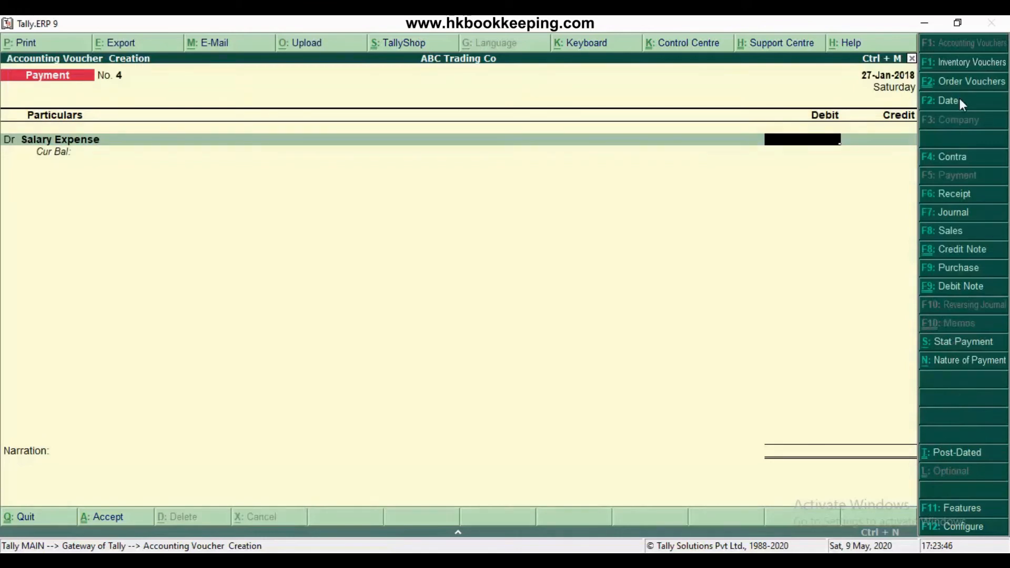
- Debit Salary Expense with 30,000 and allocate 15,000 each to Main Office and Branch Office under Primary Cost Category
text(30000)
key(Return)
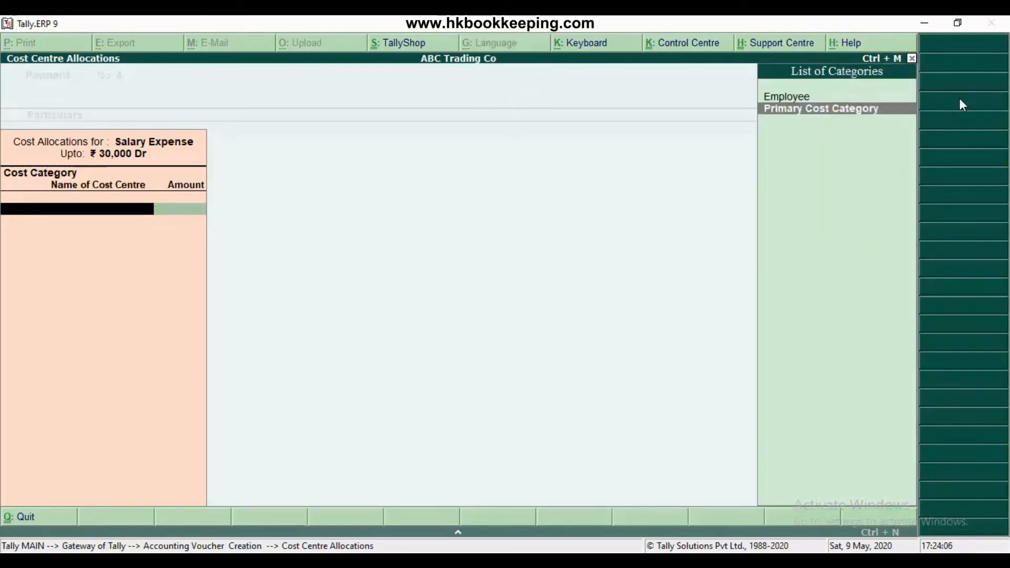
key(Return)
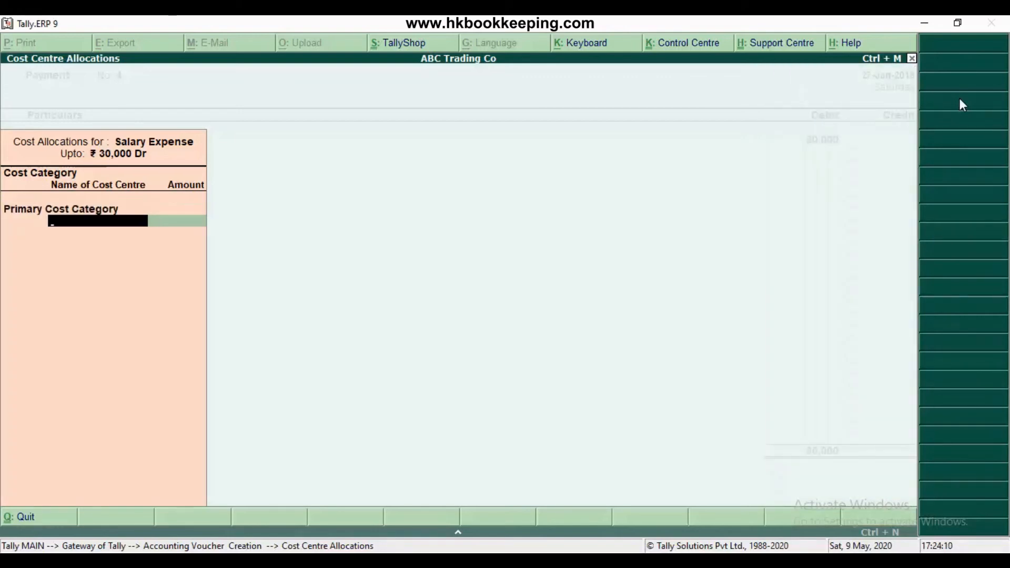
text(M)
key(Return)
text(15,00)
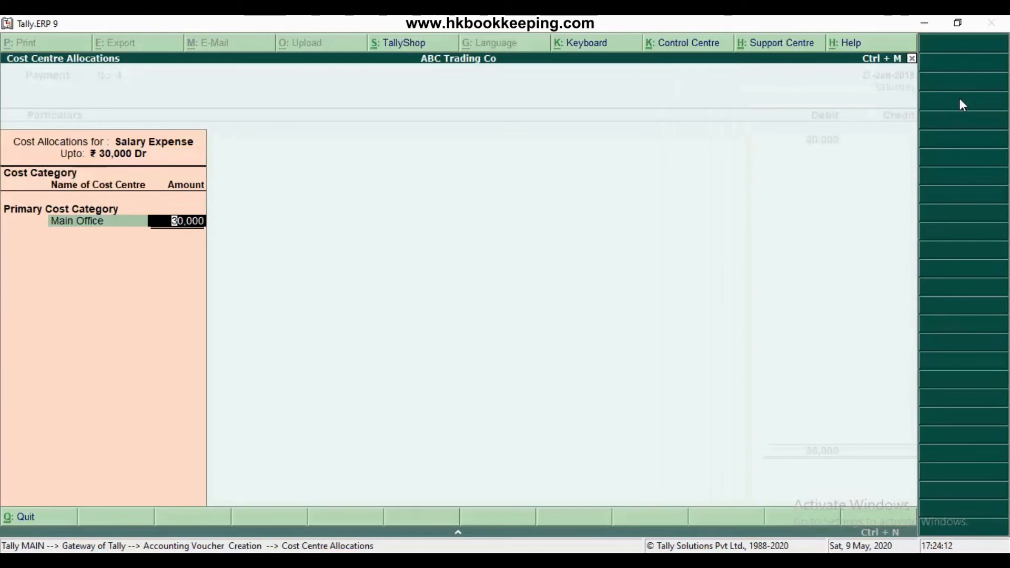
text(0)
key(Return)
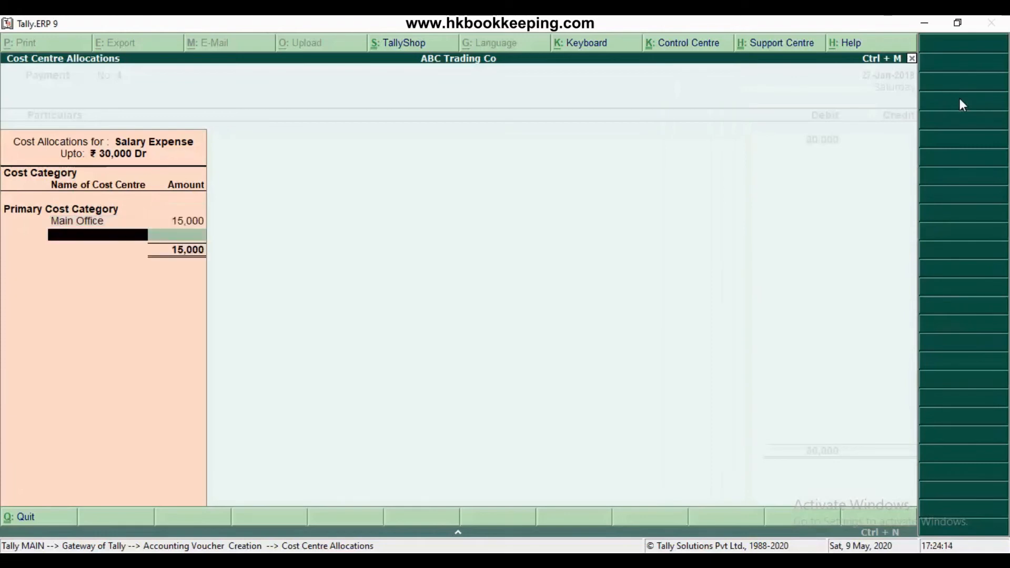
text(Br)
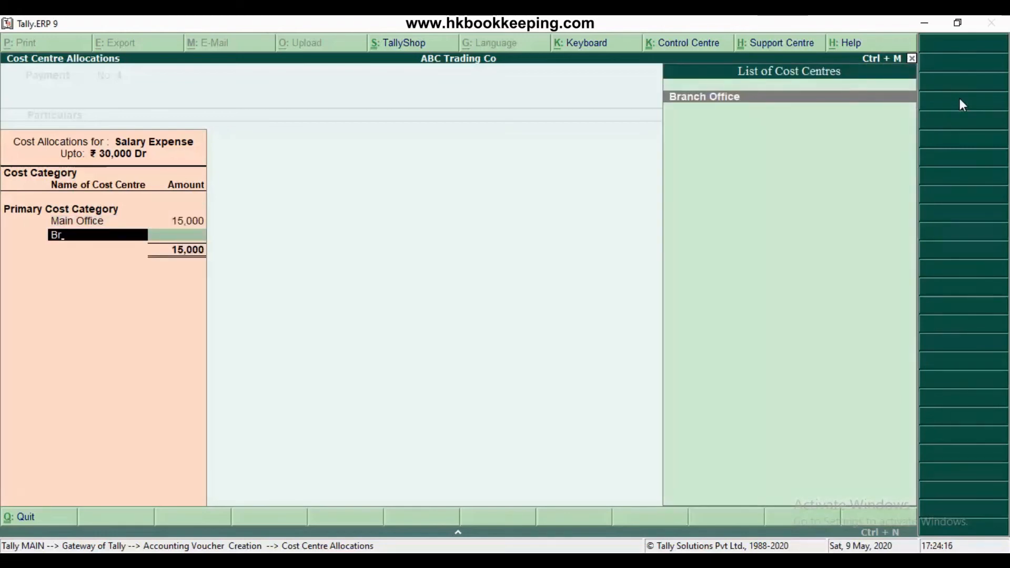
key(Return)
key(Return)
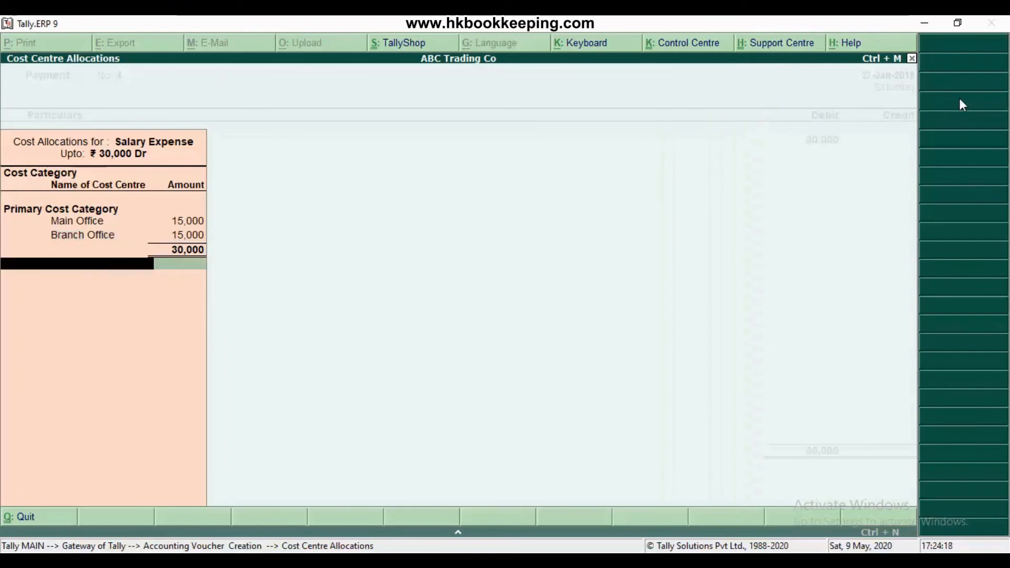
- Allocate the Salary Expense under the Employee category, 15,000 to each of the two employee cost centres, and complete the cost allocation
text(E)
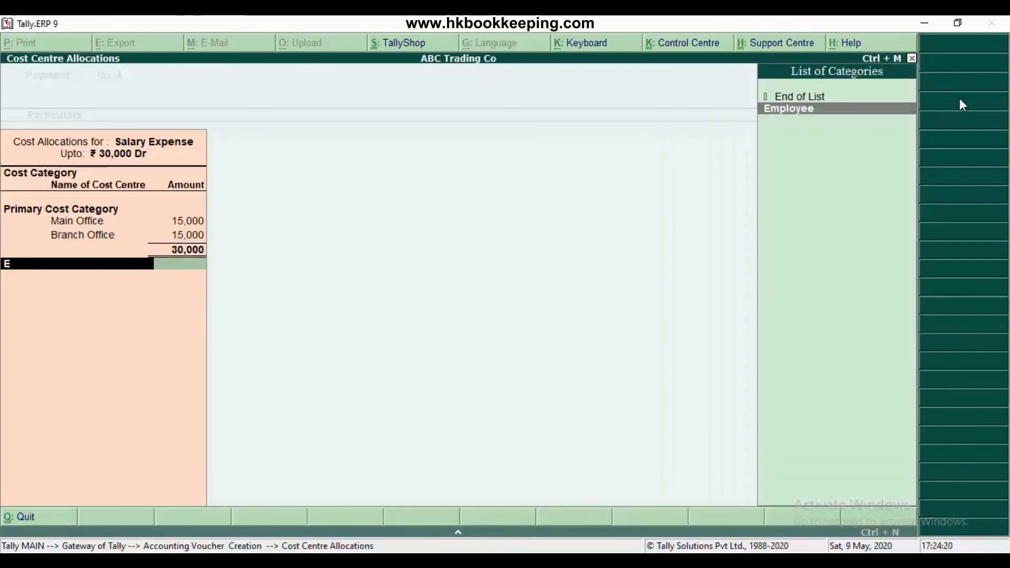
text(mplo)
key(Return)
text(Ra)
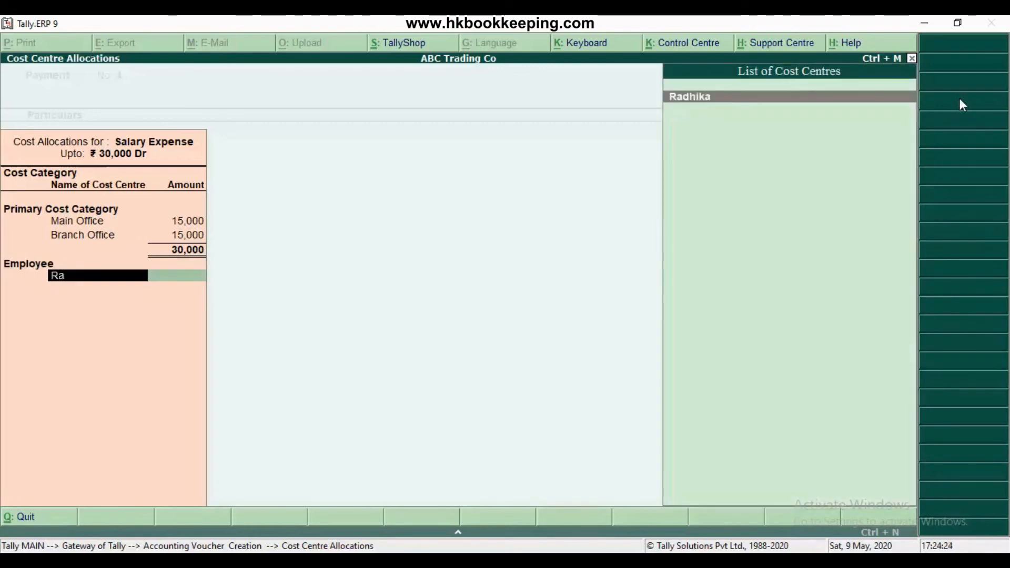
text(dhik)
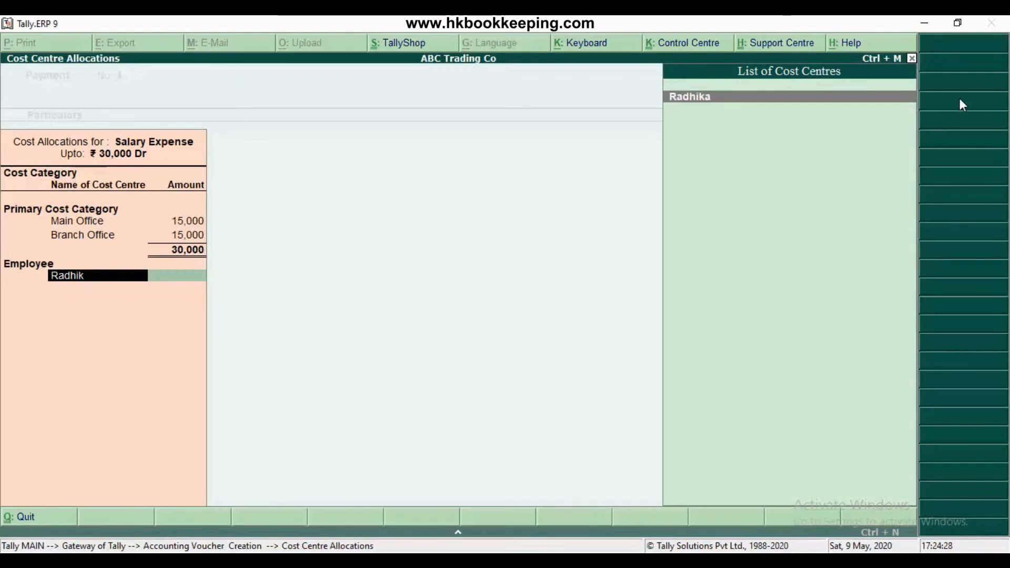
key(Return)
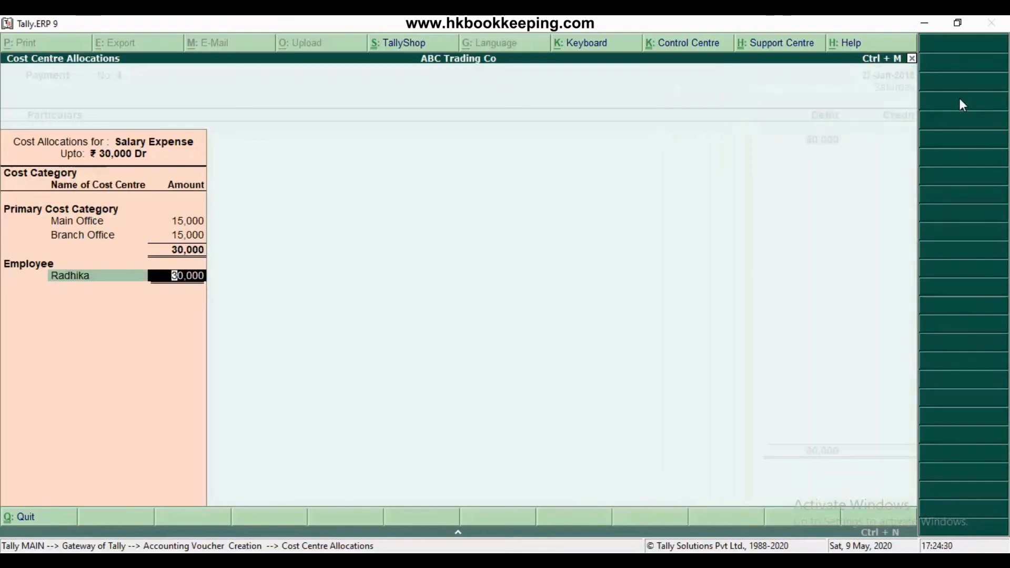
text(15,000)
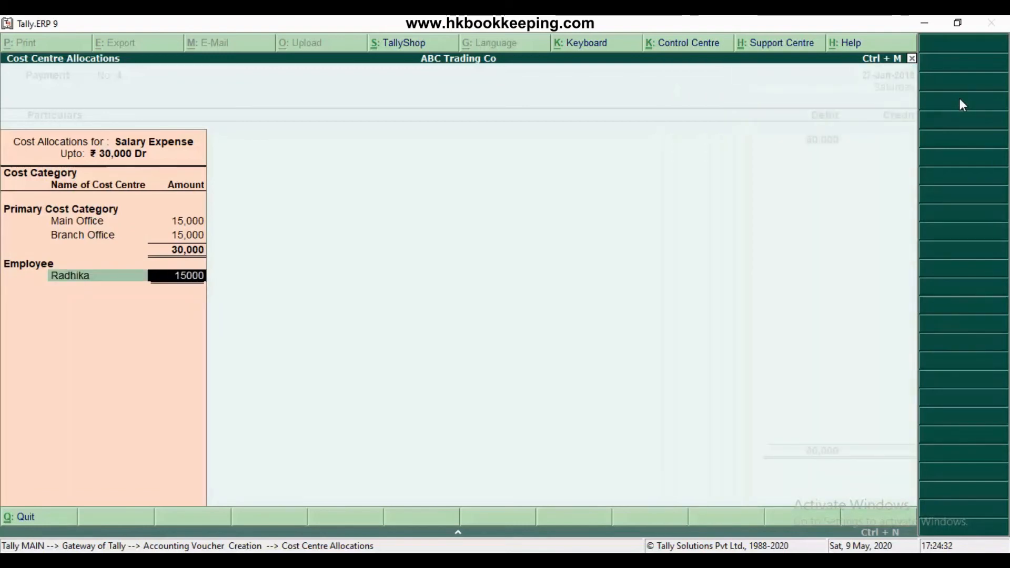
key(Return)
text(Shrut)
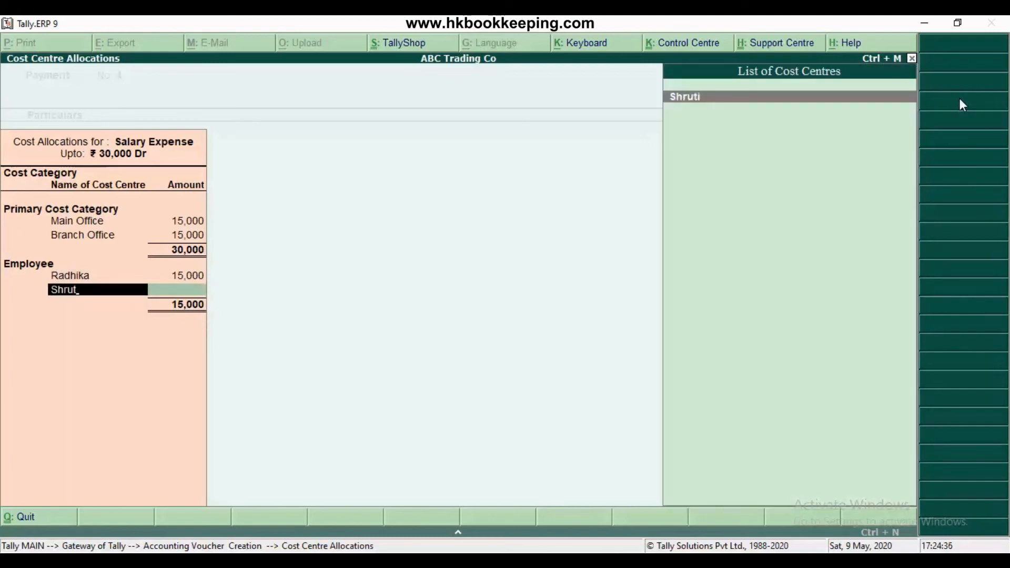
key(Return)
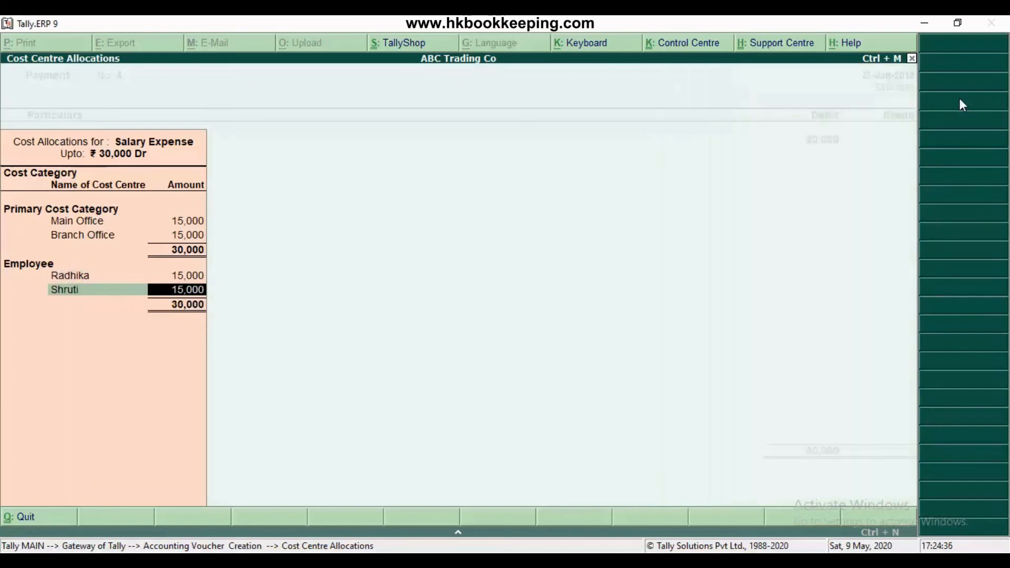
key(Return)
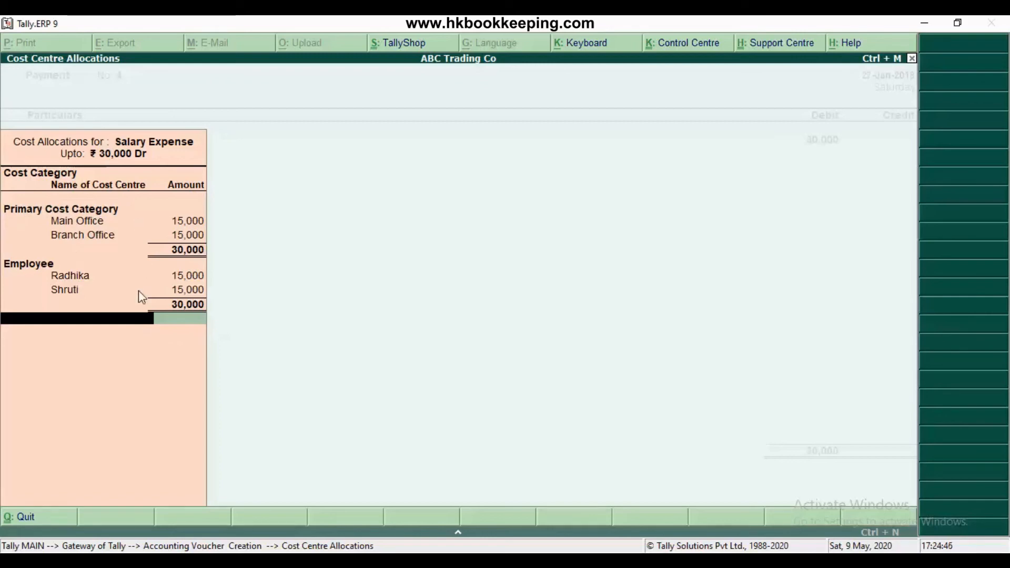
key(Return)
key(Return)
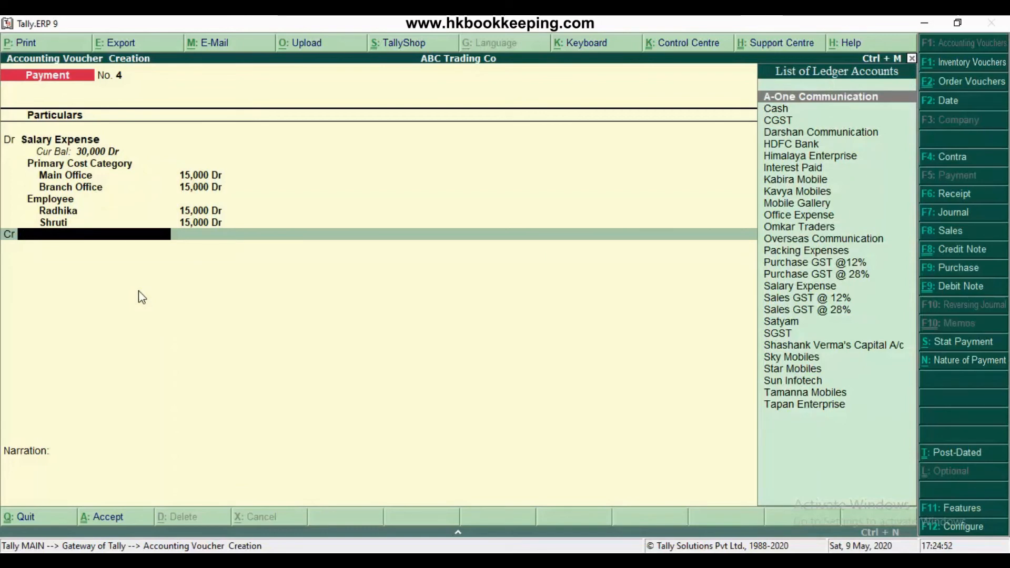
- Credit HDFC Bank with 30,000 as a cheque dated 27-Jan-2018, save the payment voucher without narration, and leave voucher entry
text(Hd)
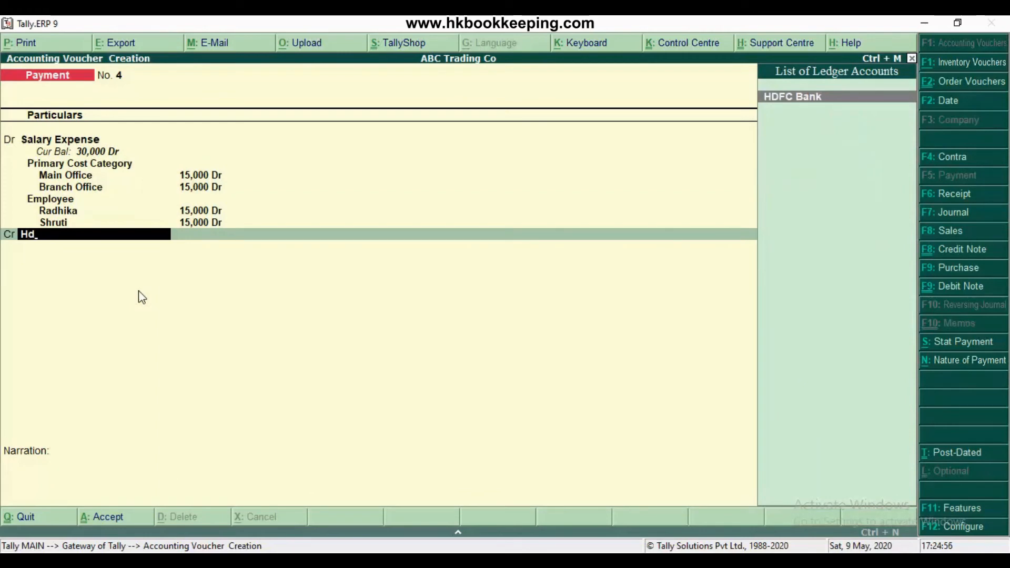
key(Return)
key(Return)
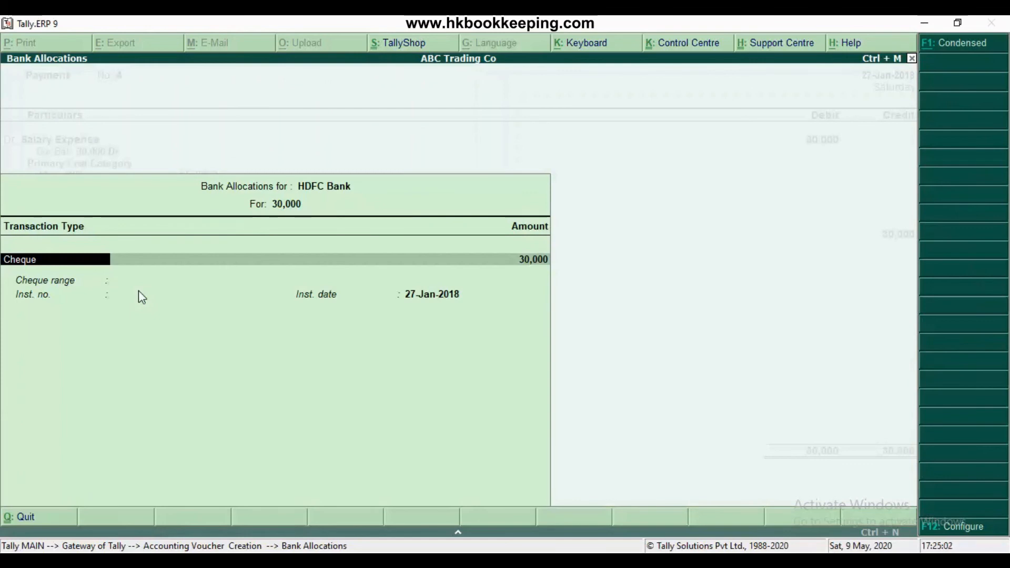
key(Return)
key(Return)
key(Return)
key(Return)
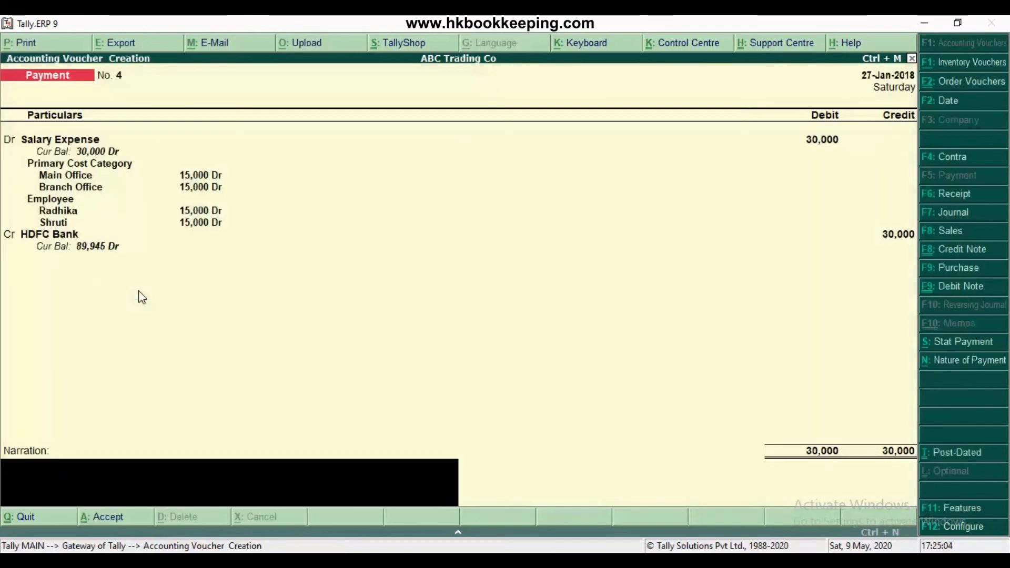
key(Return)
key(Return)
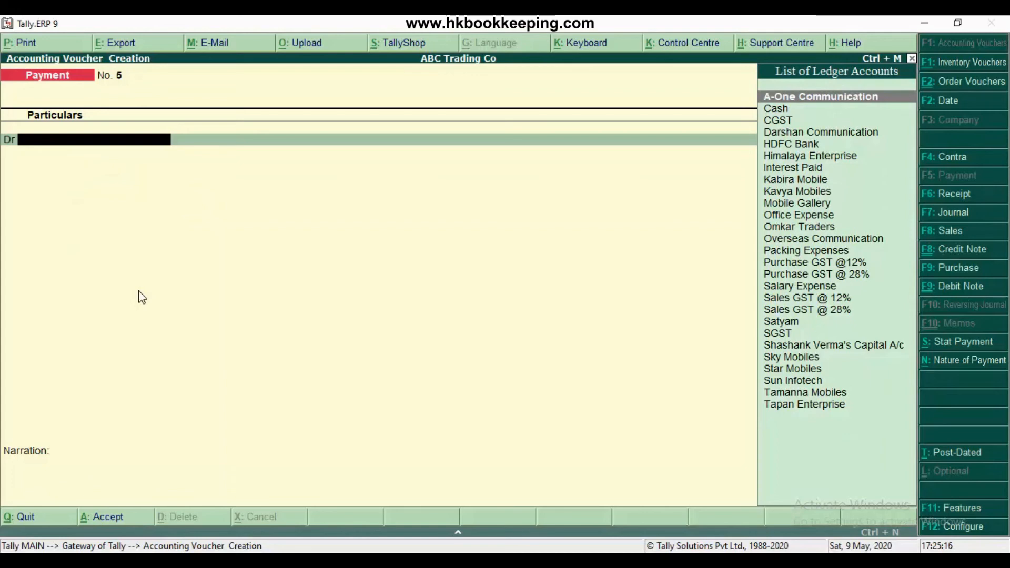
key(Escape)
key(y)
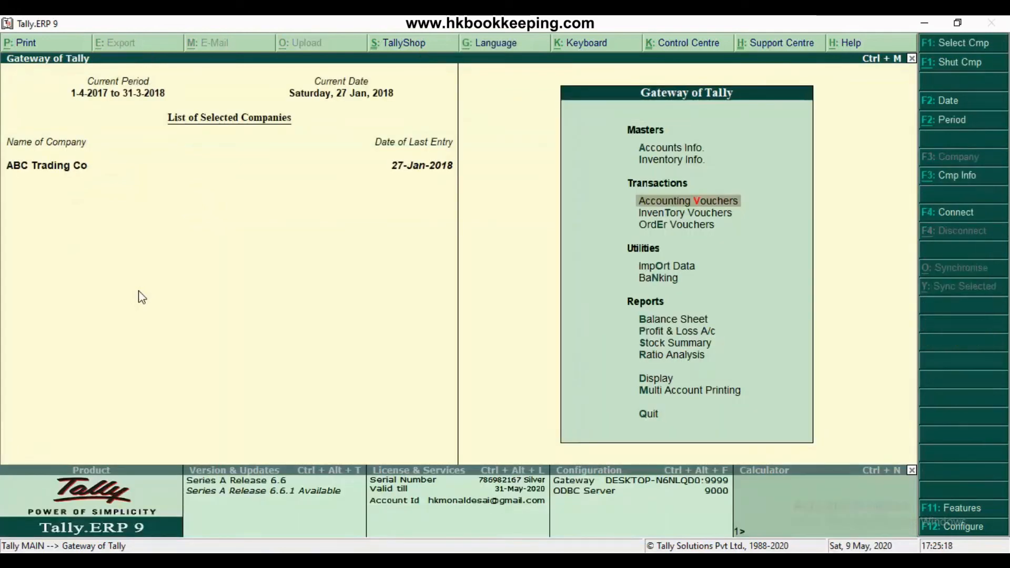
- View the Category Summary report for cost centres under Statements of Accounts to check the Employee and Primary Cost Category amounts
key(Down)
key(Down)
key(Down)
key(Down)
key(Down)
key(Down)
key(Down)
key(Down)
key(Down)
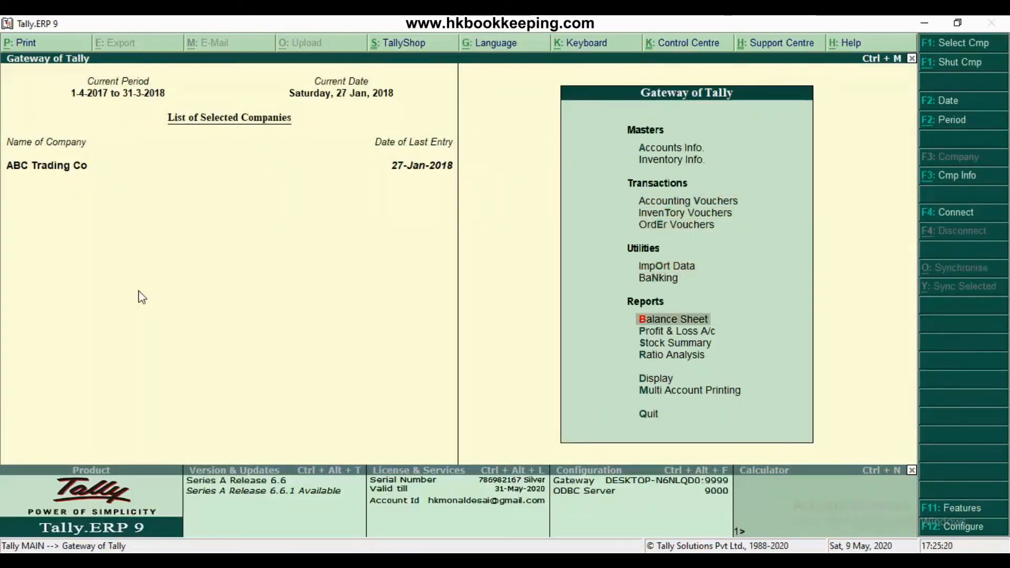
key(Return)
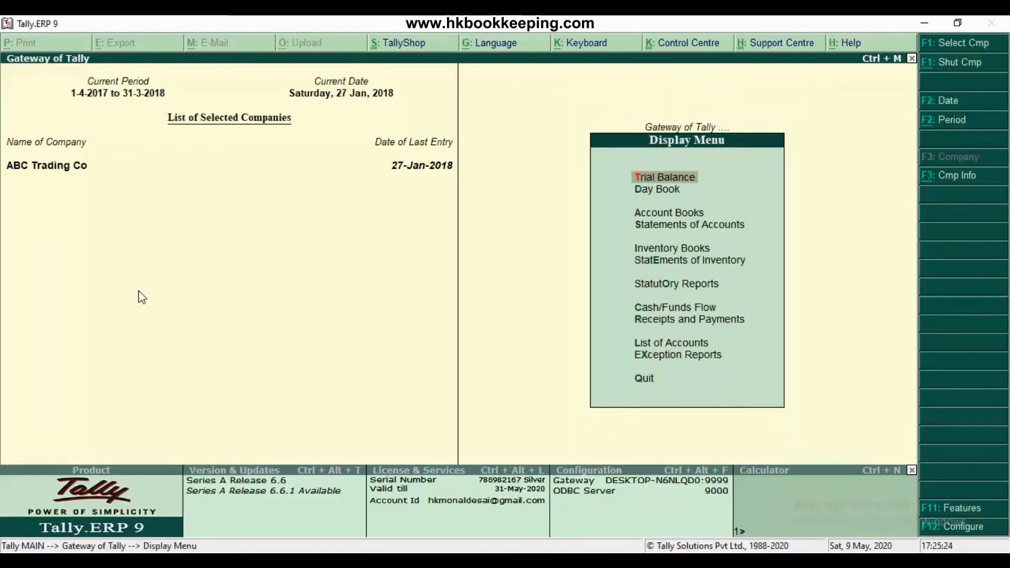
key(Down)
key(Down)
key(Down)
key(Return)
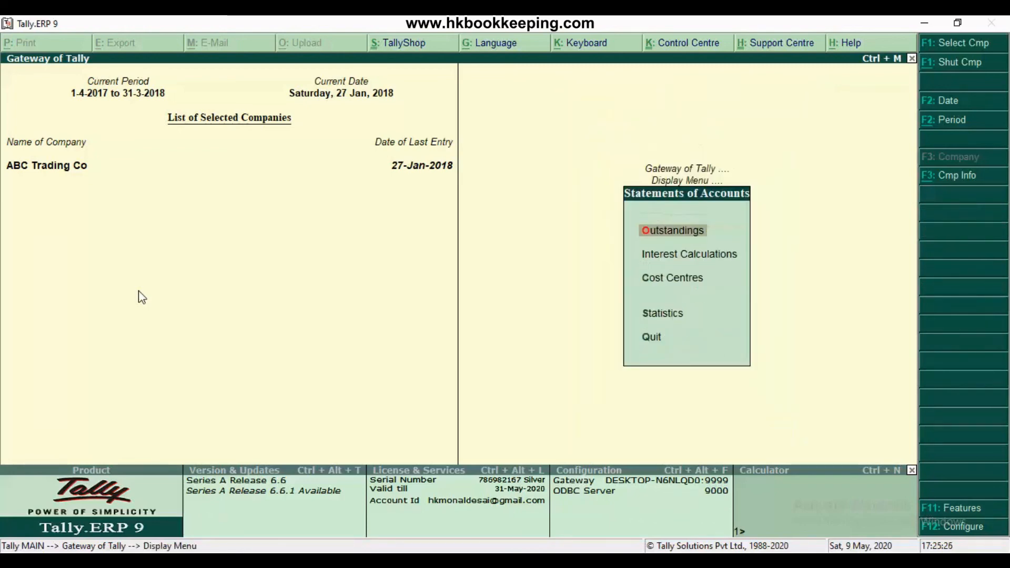
key(Down)
key(Down)
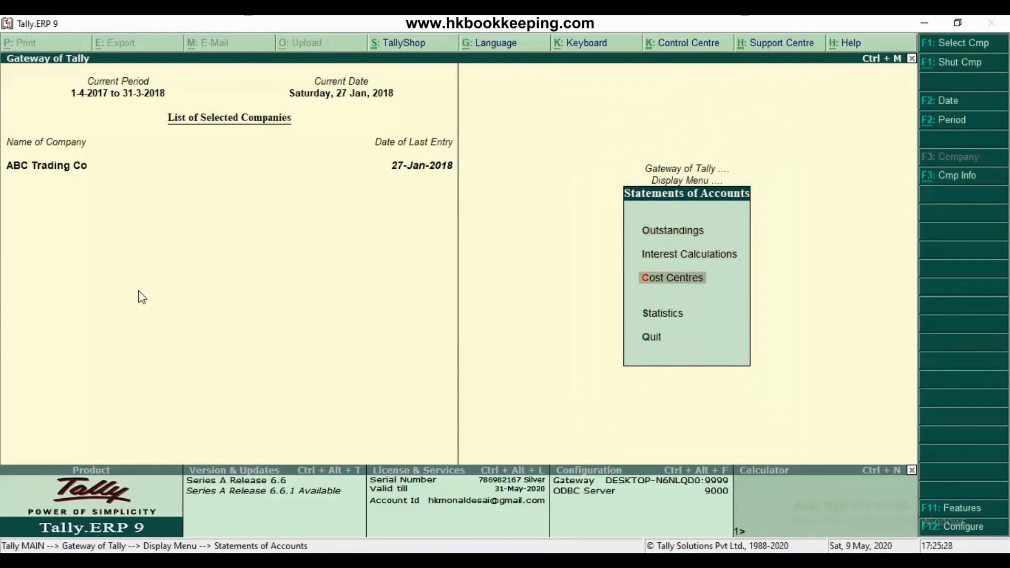
key(Return)
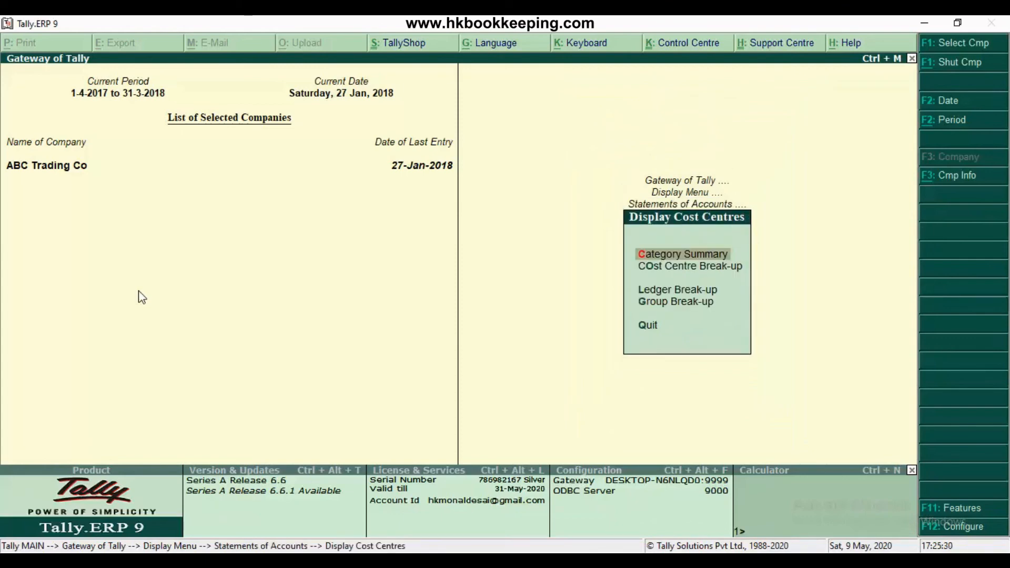
key(Return)
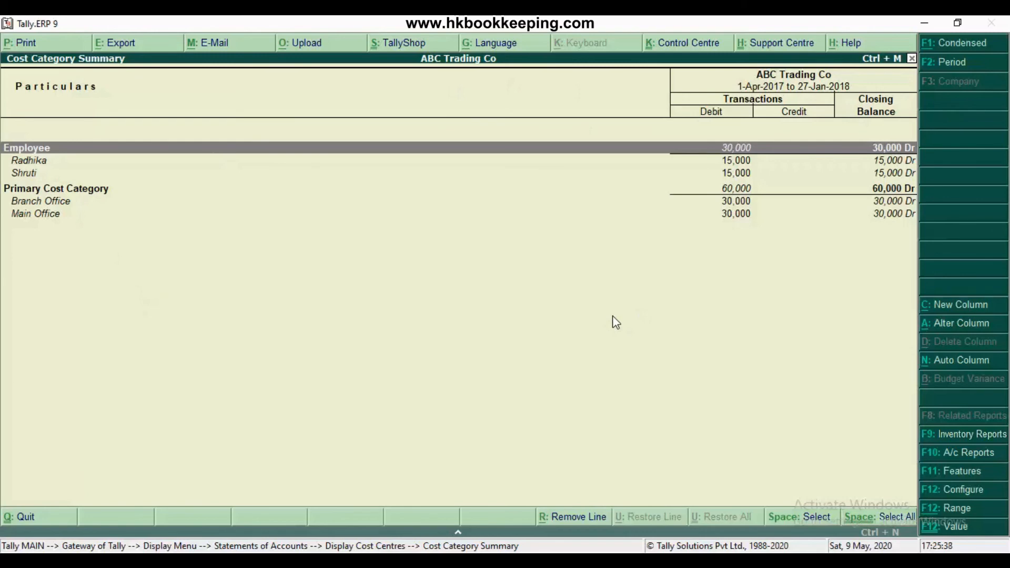
key(Escape)
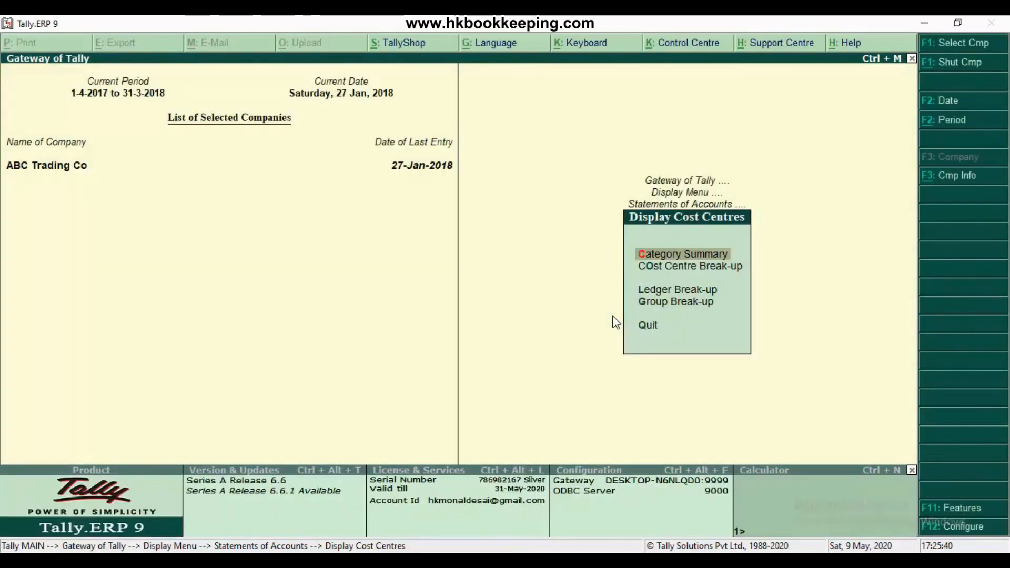
- View the Cost Centre Break-up report for Main Office and return to the Gateway of Tally
key(Down)
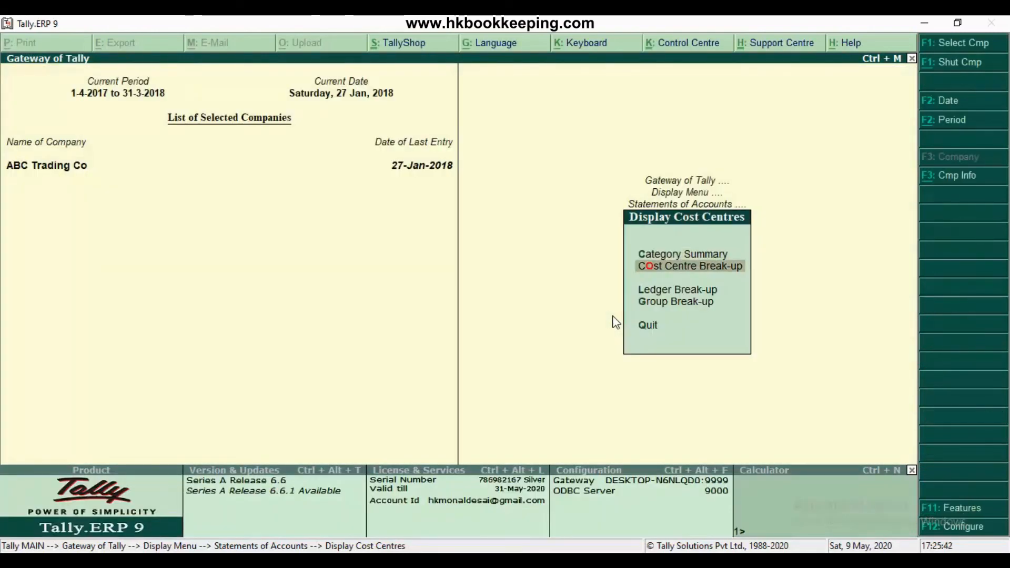
key(Return)
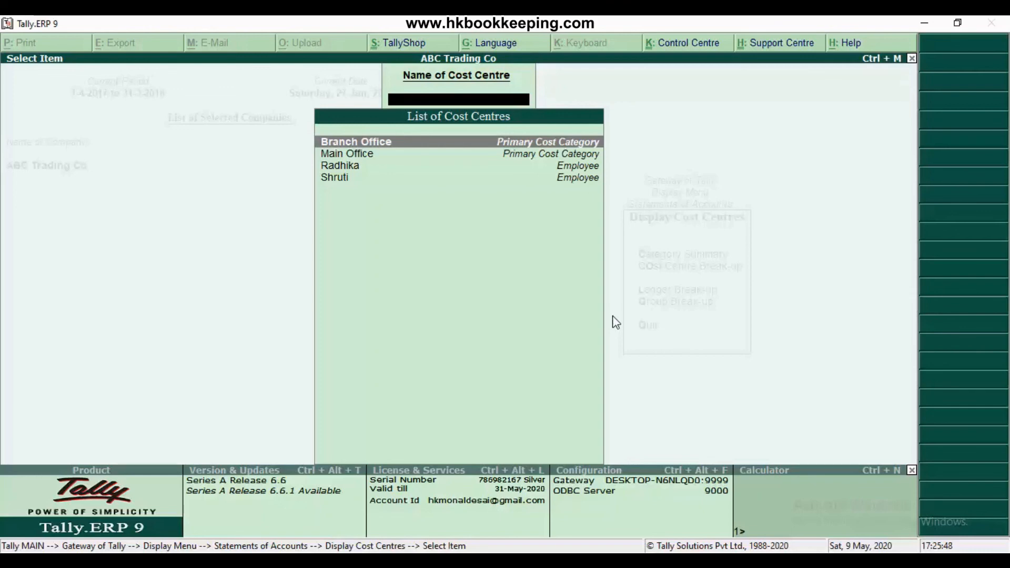
key(Down)
key(Return)
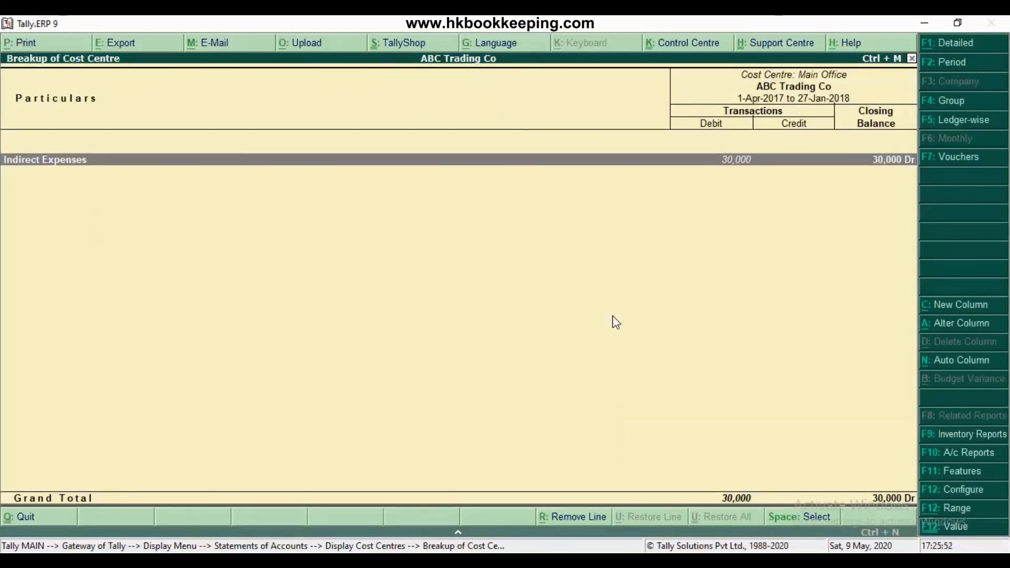
key(Escape)
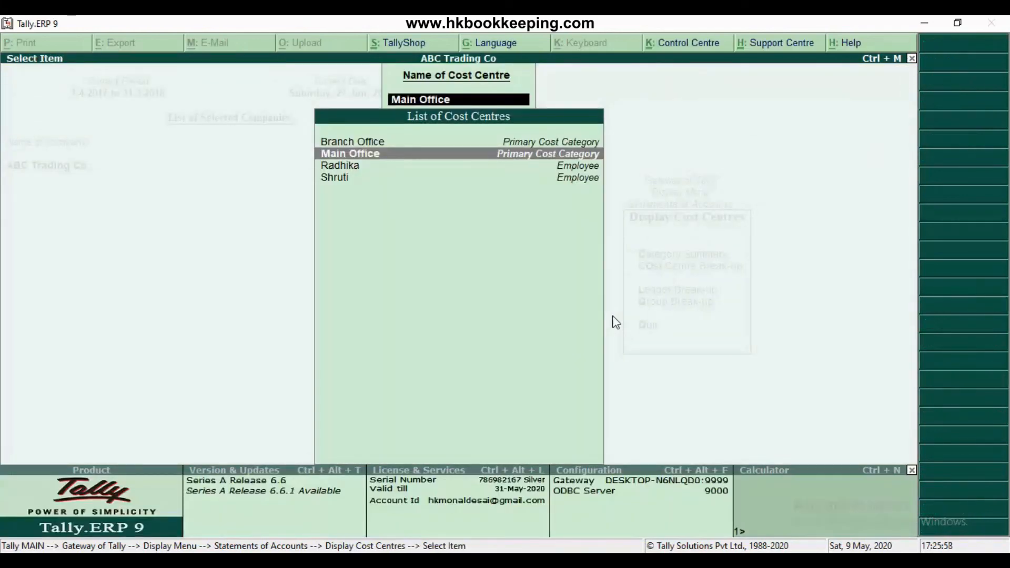
key(BackSpace)
key(Escape)
key(Escape)
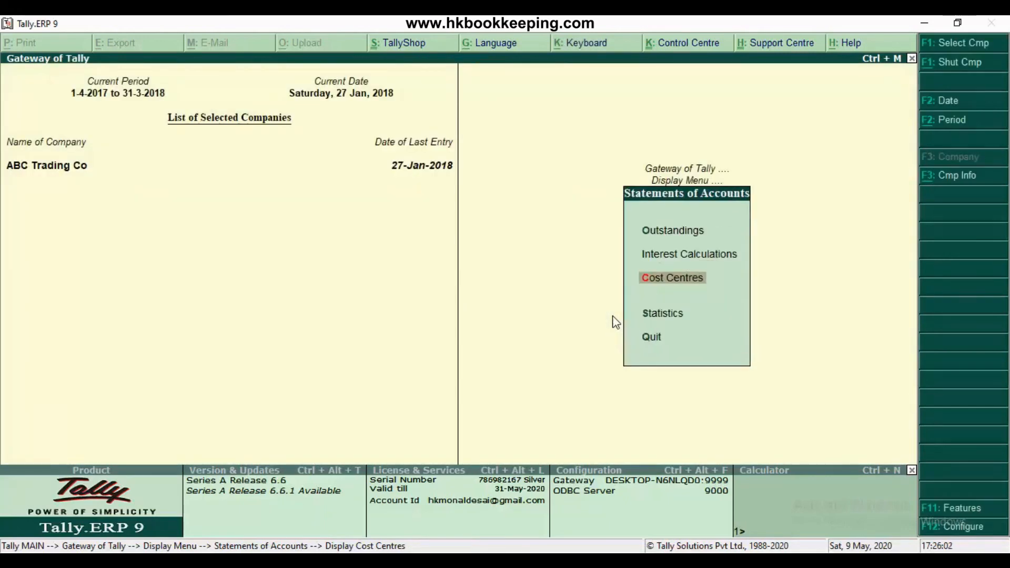
key(Escape)
key(Escape)
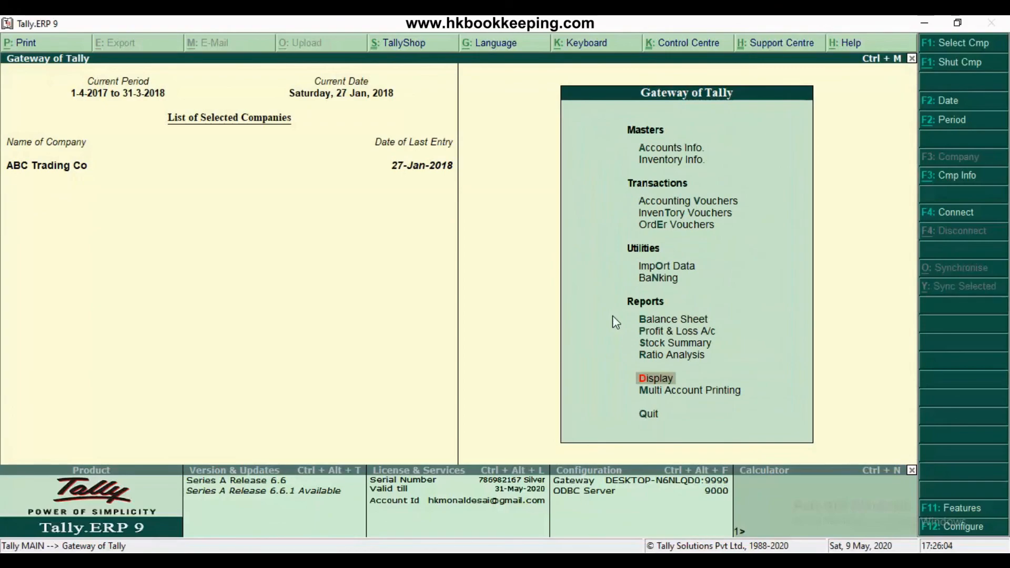